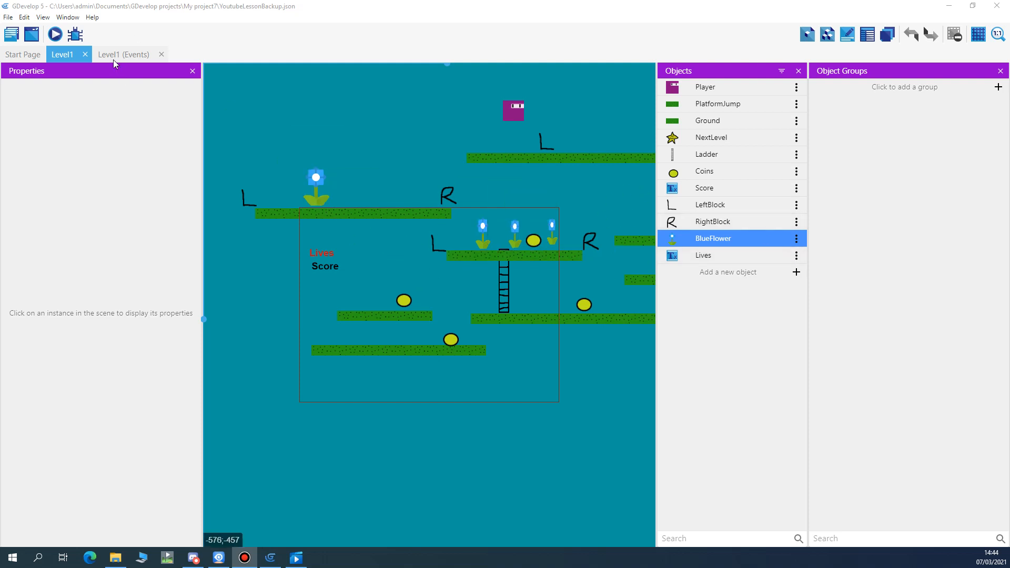
- Create a sprite object named WhiteGhost, add an animation to it and open its image in the Piskel pixel editor
left_click(730, 275)
left_click(293, 156)
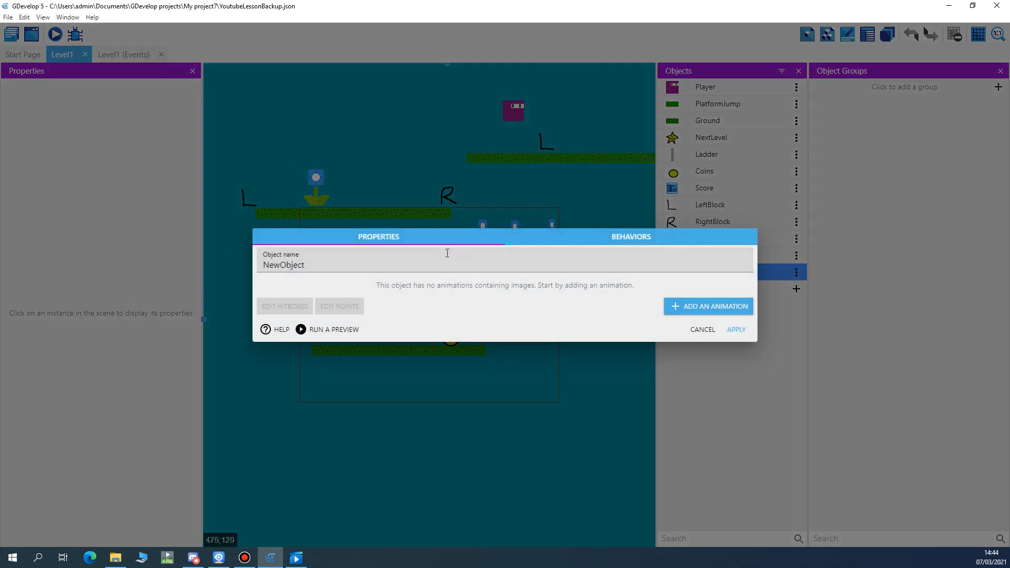
type("WhiteGhost")
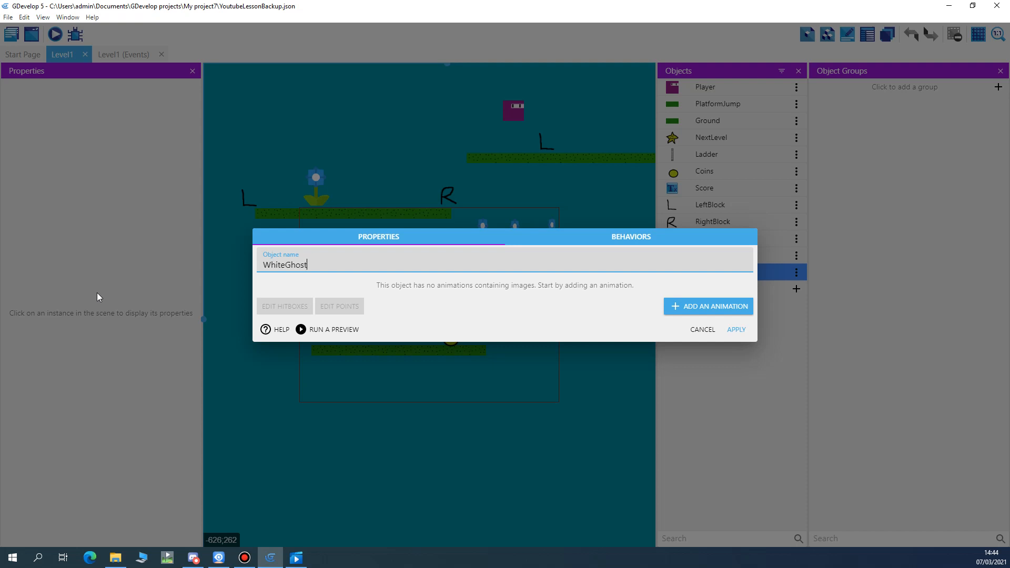
left_click(701, 306)
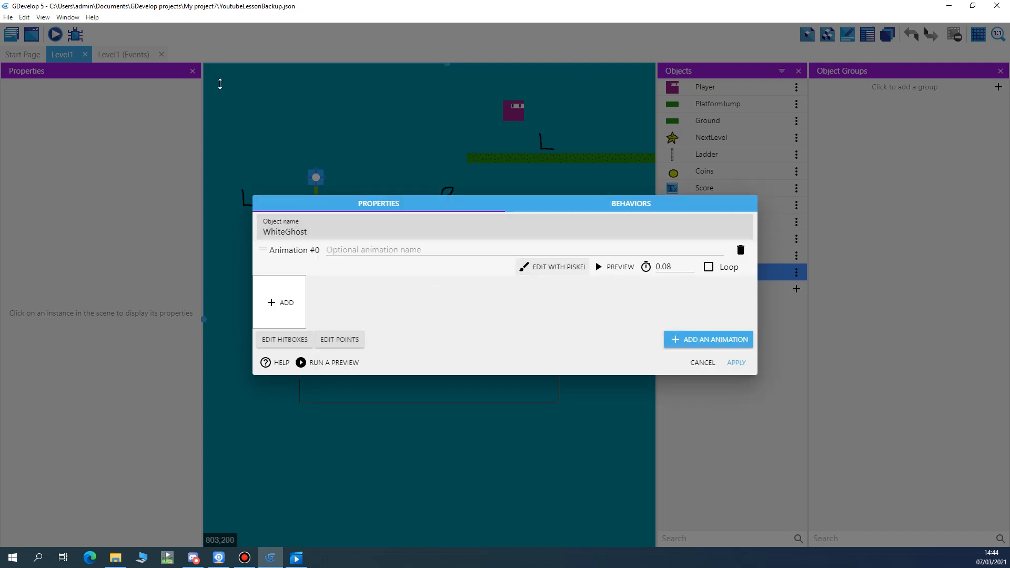
left_click(555, 266)
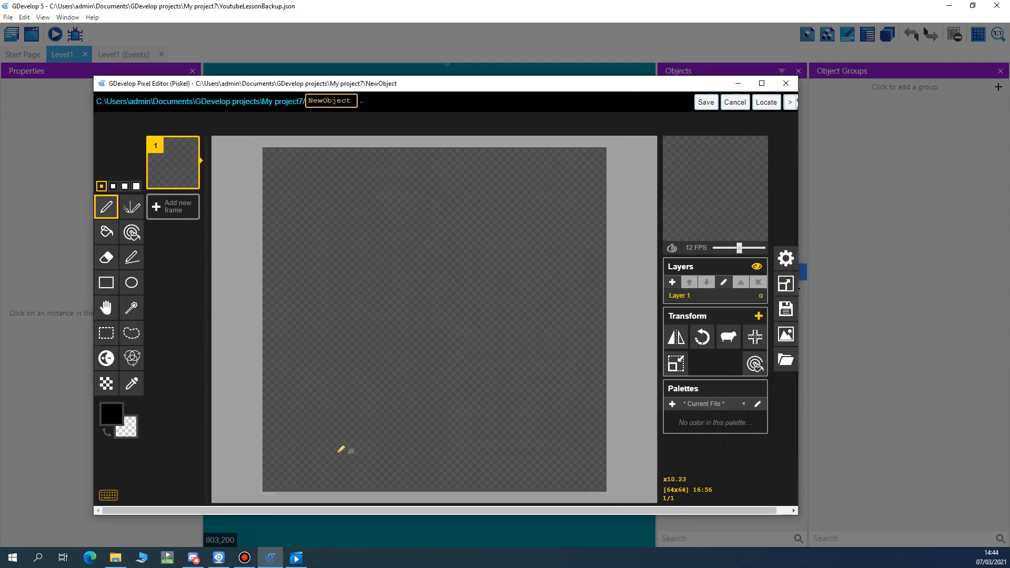
- Draw a black ghost outline with two eyes, fill its body with pale pink #e8d1d1, save it and apply the object
mouse_move(289, 460)
left_mouse_down()
mouse_move(306, 297)
mouse_move(368, 193)
mouse_move(503, 166)
mouse_move(550, 295)
mouse_move(562, 421)
mouse_move(548, 464)
mouse_move(517, 406)
mouse_move(445, 433)
mouse_move(411, 402)
mouse_move(356, 413)
mouse_move(337, 437)
mouse_move(315, 415)
mouse_move(295, 465)
left_mouse_up()
mouse_move(398, 243)
left_mouse_down()
mouse_move(368, 281)
mouse_move(392, 256)
mouse_move(444, 273)
mouse_move(467, 228)
mouse_move(434, 247)
left_mouse_up()
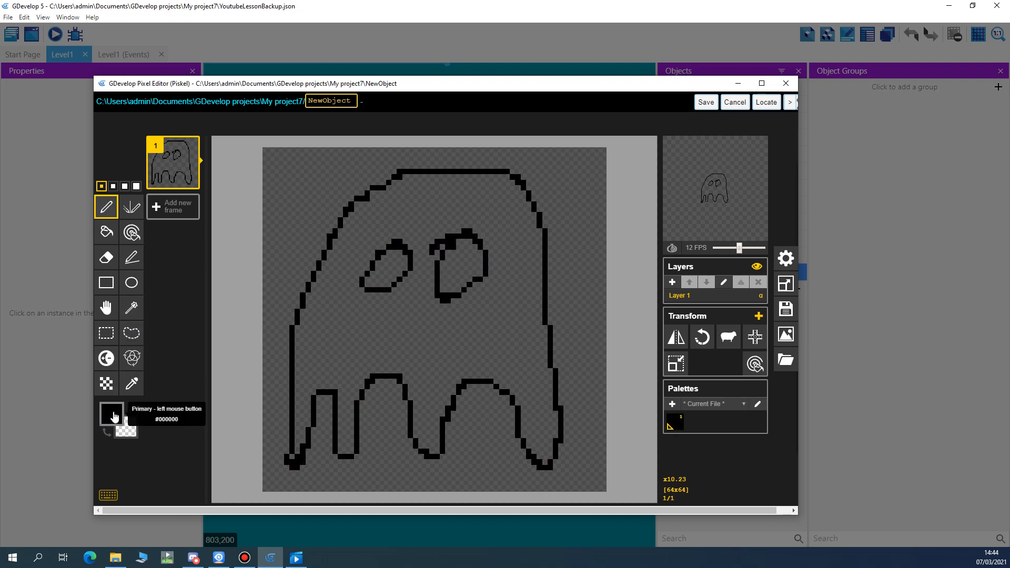
left_click(111, 415)
left_click(136, 315)
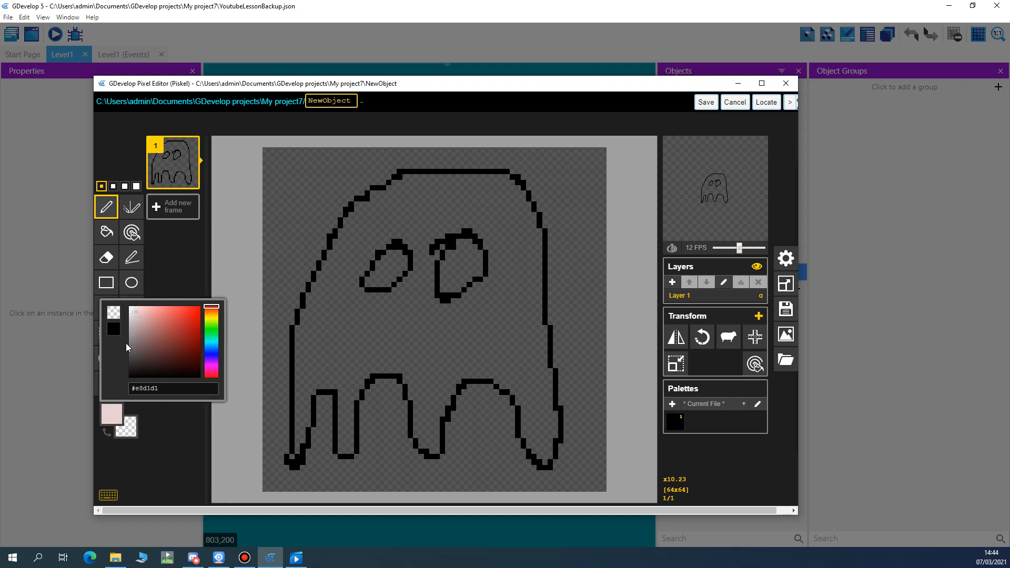
left_click(107, 232)
left_click(413, 333)
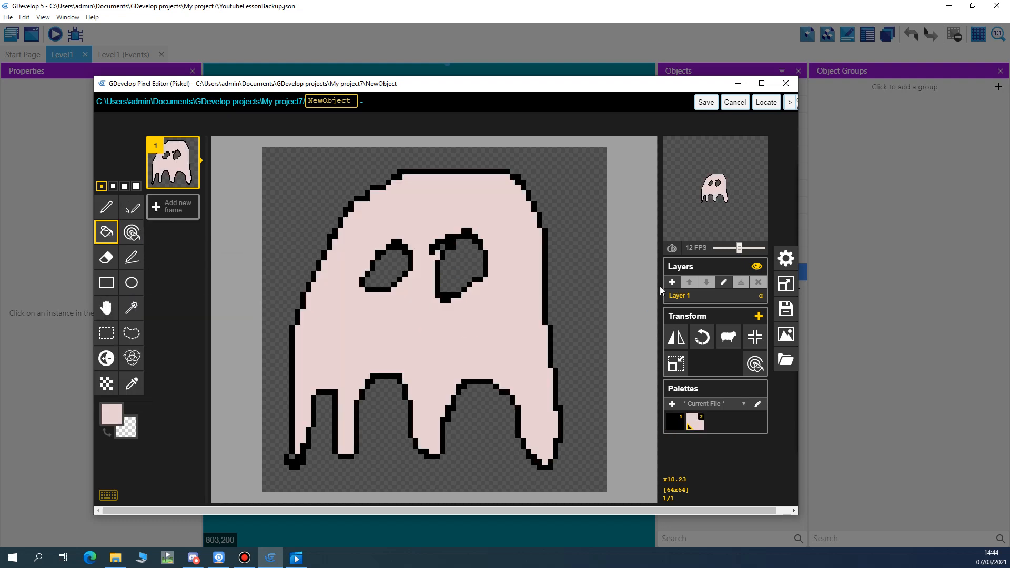
left_click(706, 102)
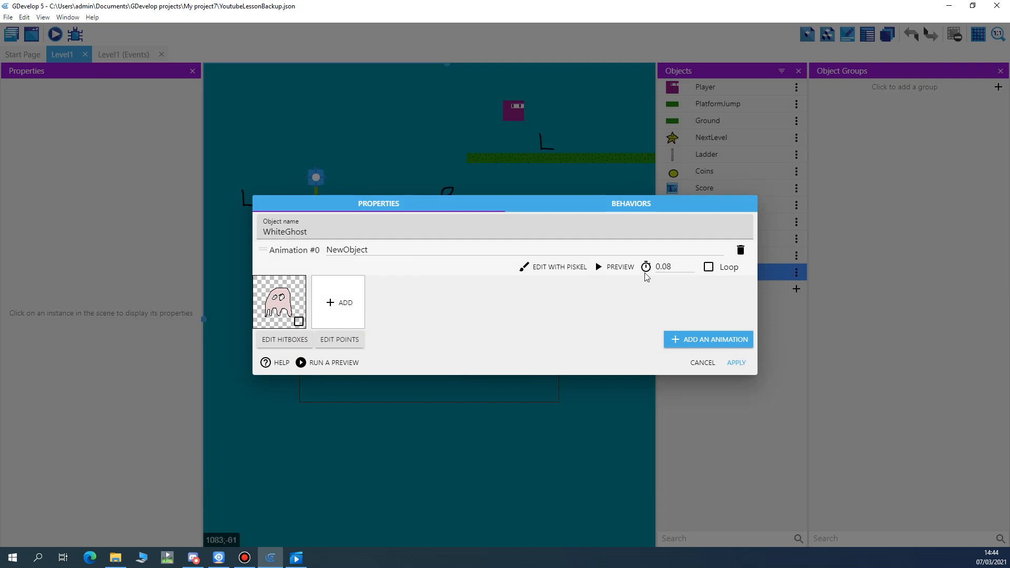
left_click(731, 363)
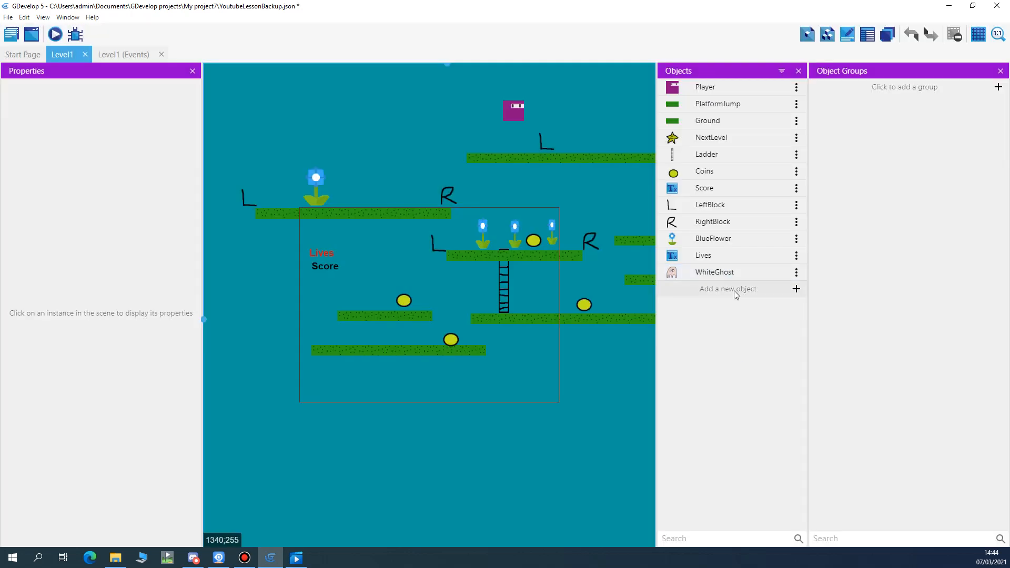
- Create a sprite object named RedGhost, add an animation to it and open its image in the Piskel pixel editor
left_click(733, 291)
left_click(306, 152)
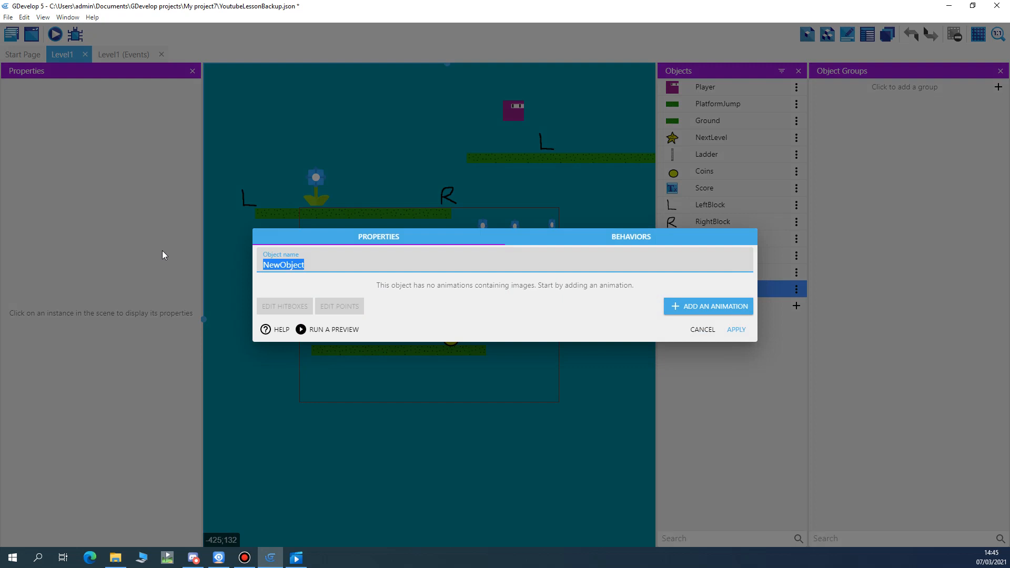
type("RedGhost")
left_click(718, 307)
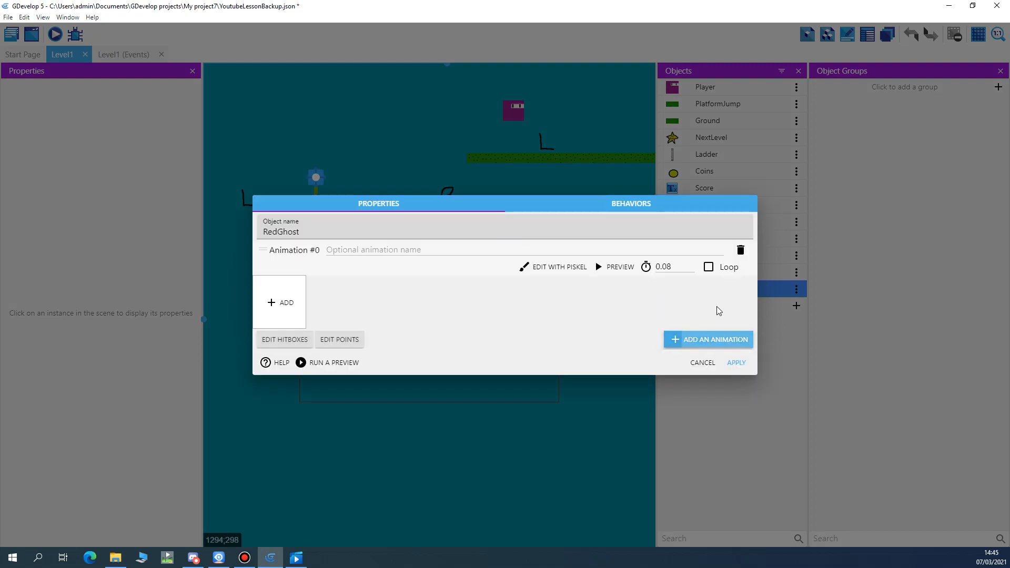
left_click(542, 265)
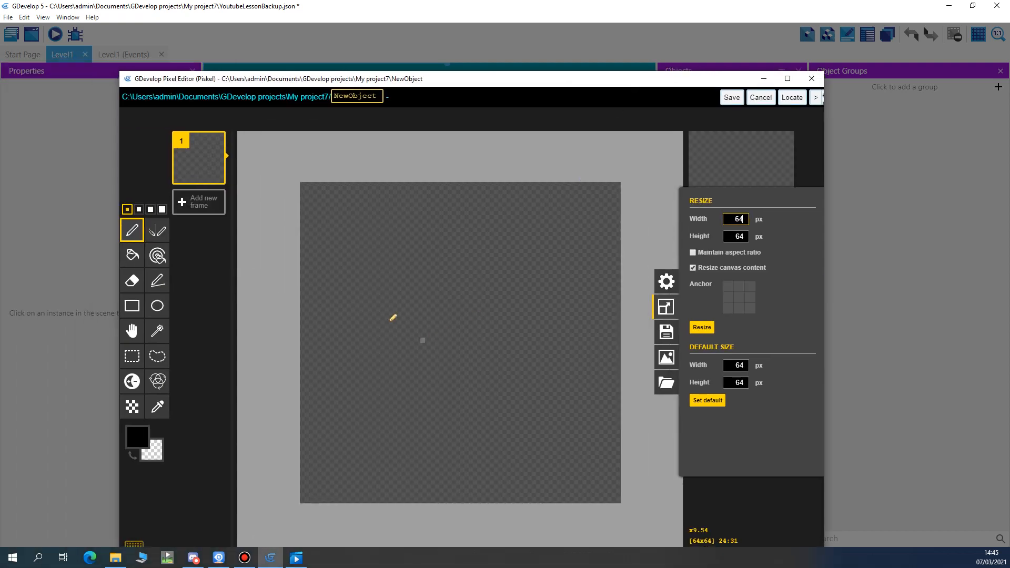
- Draw a second black ghost outline with two eyes, fill its body with red #e70f0f, save it and apply the object
mouse_move(332, 482)
left_mouse_down()
mouse_move(338, 383)
mouse_move(411, 232)
mouse_move(515, 224)
mouse_move(582, 378)
mouse_move(584, 478)
mouse_move(553, 439)
mouse_move(504, 448)
mouse_move(467, 431)
mouse_move(421, 437)
mouse_move(365, 407)
mouse_move(333, 479)
left_mouse_up()
mouse_move(428, 284)
left_mouse_down()
mouse_move(447, 304)
mouse_move(426, 282)
mouse_move(517, 300)
mouse_move(482, 280)
left_mouse_up()
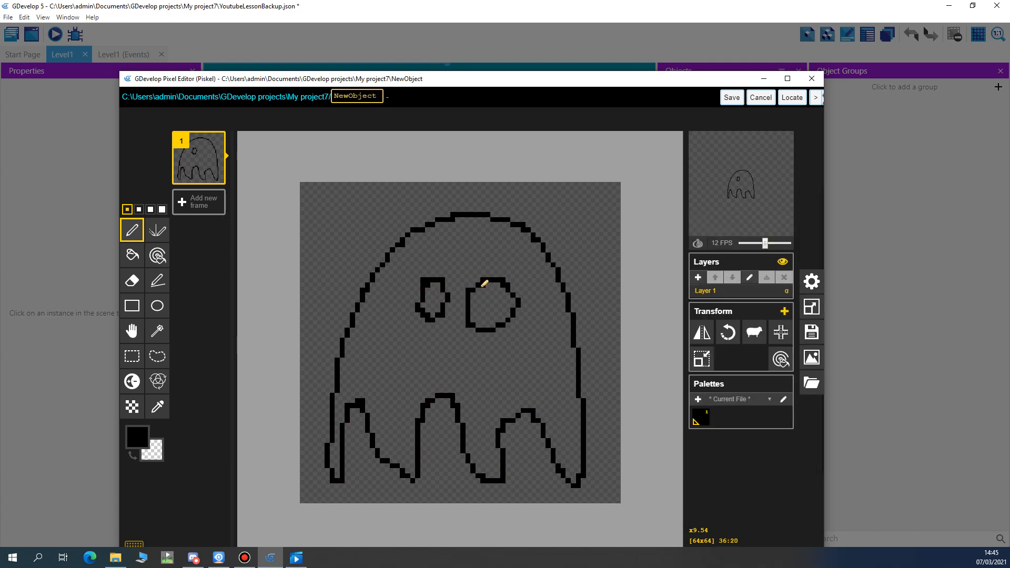
left_click(137, 436)
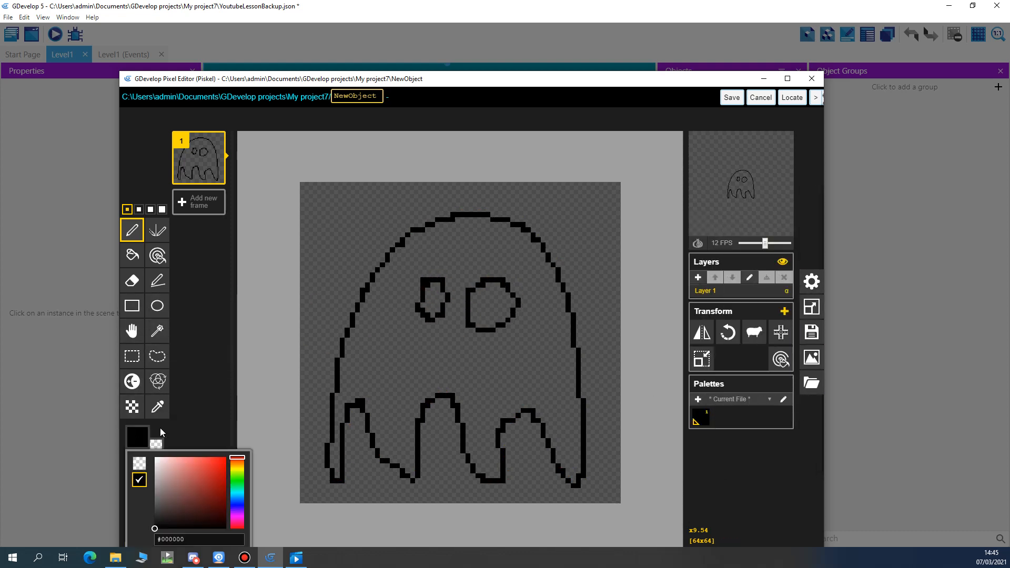
left_click(221, 463)
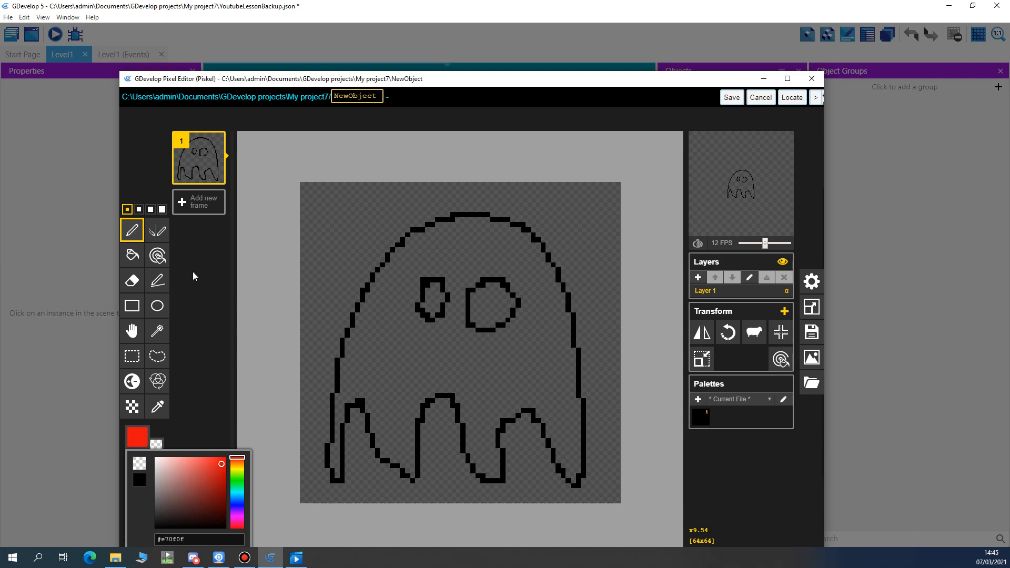
left_click(132, 255)
left_click(413, 335)
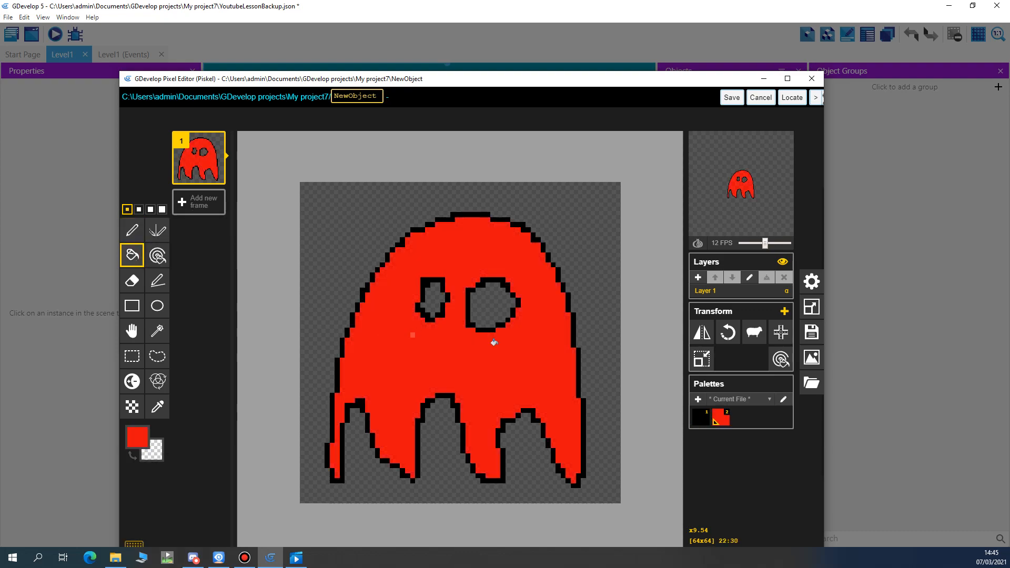
left_click(732, 98)
left_click(731, 363)
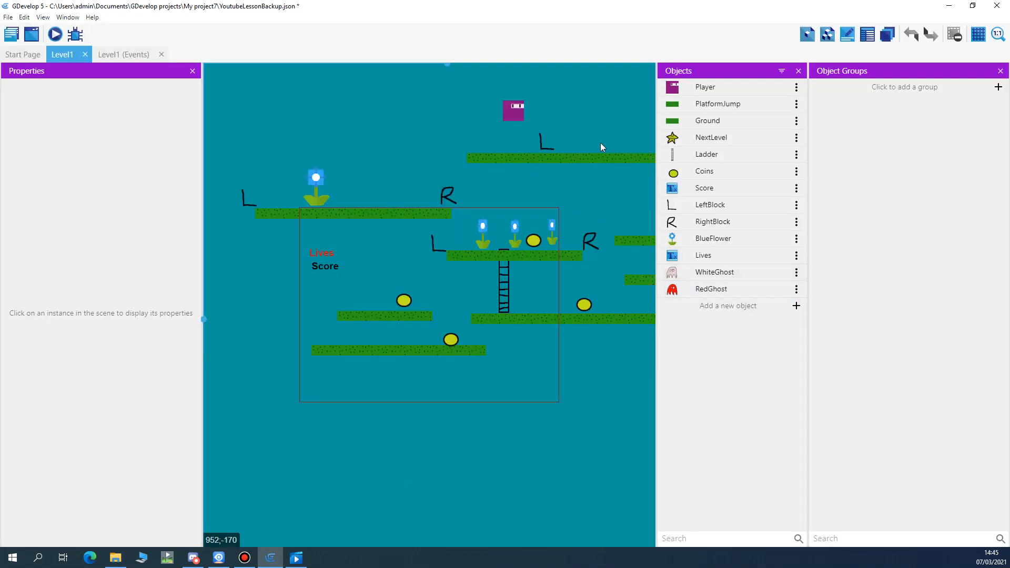
- Clear the upper platform, its direction blocks and the BlueFlower standing on it from the scene
left_click(547, 143)
key("Delete")
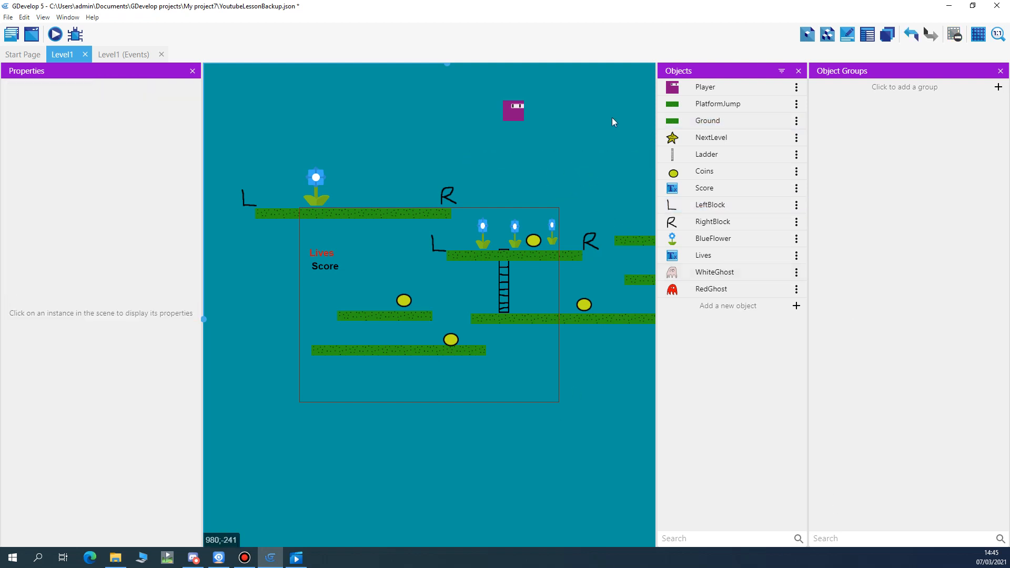
scroll(456, 65, "right", 5, "shift")
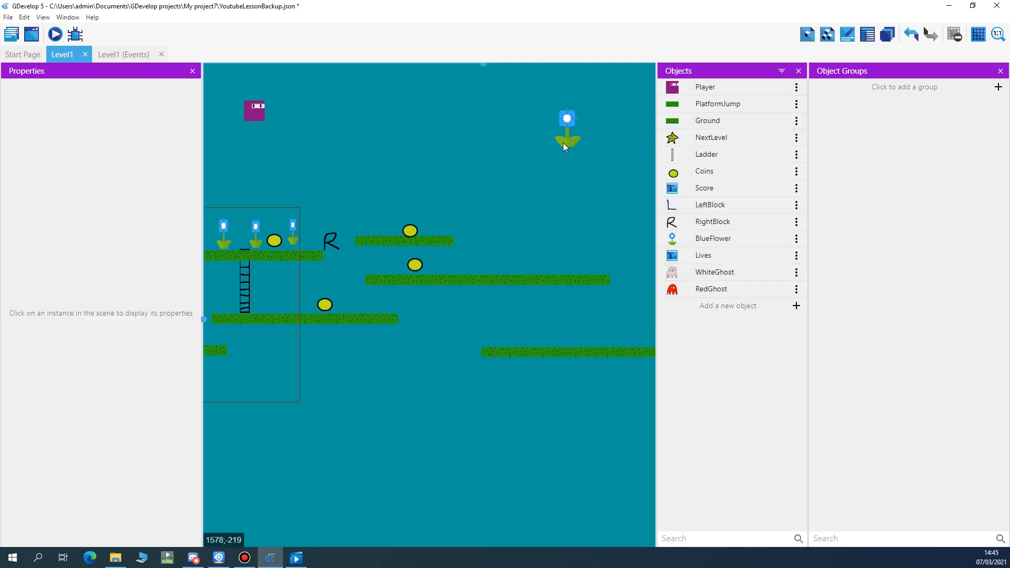
left_click(565, 138)
key("Delete")
- Place a PlatformJump below the Player, stretch it into a long upper platform and move the Player onto its left end
scroll(483, 65, "left", 2, "shift")
left_click_drag(687, 108, 268, 176)
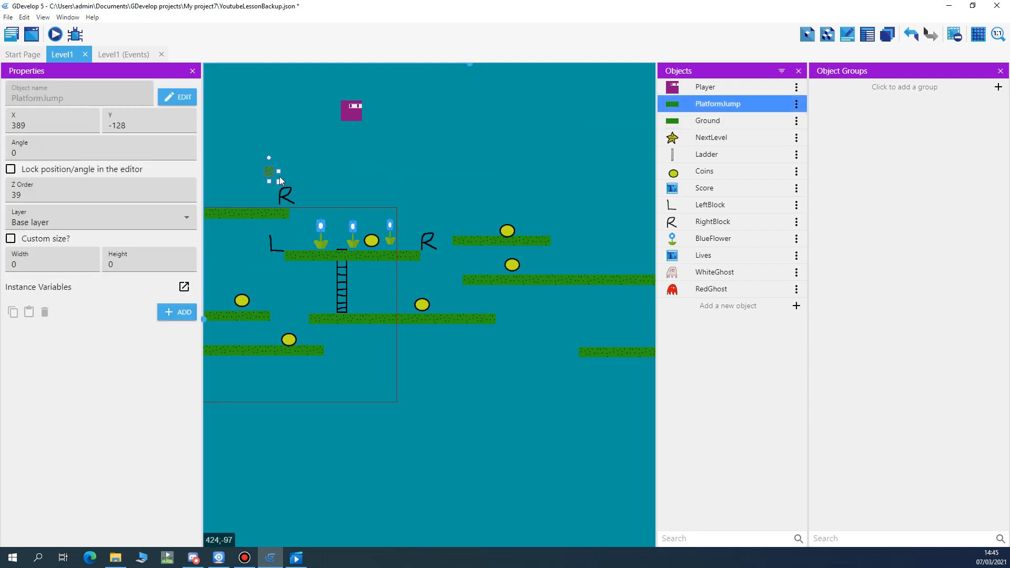
left_click_drag(595, 185, 655, 180)
left_click_drag(358, 119, 276, 150)
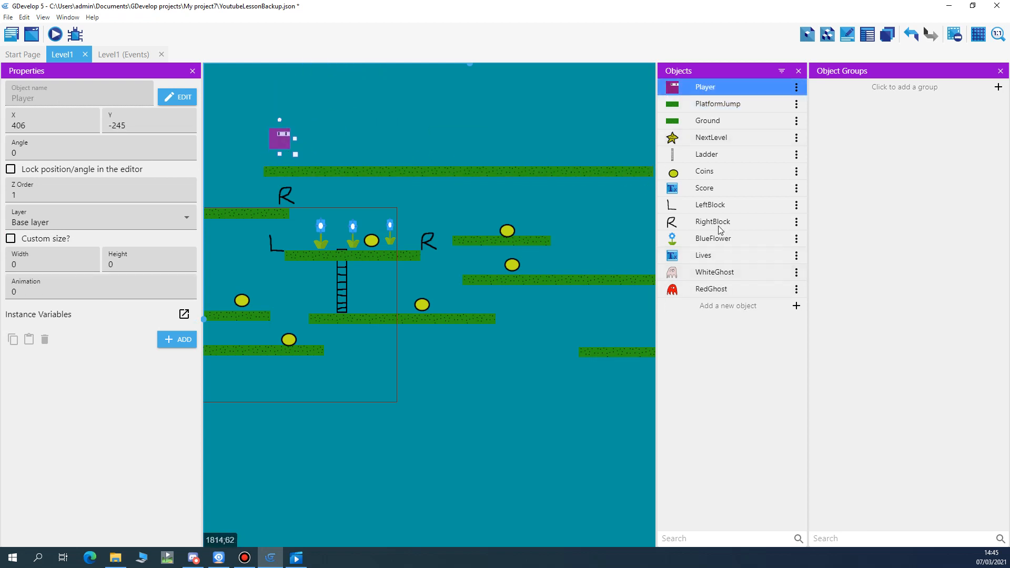
- Place a LeftBlock near the left end and a RightBlock near the right end of the new upper platform
left_click_drag(711, 204, 322, 148)
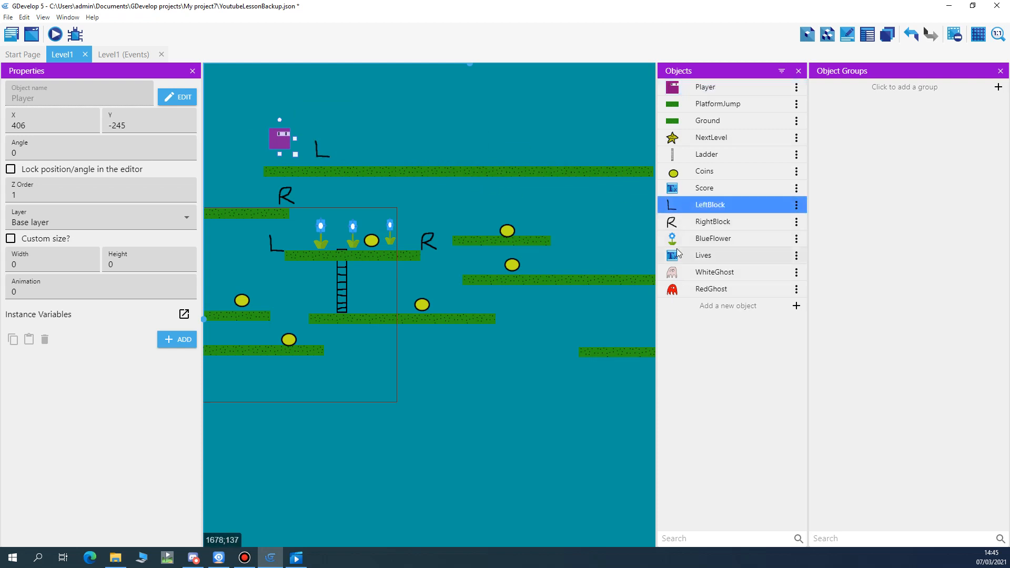
scroll(535, 165, "down", 4)
left_click_drag(672, 226, 586, 164)
- Place a BlueFlower and a WhiteGhost on the upper platform between the blocks, with the flower just right of the ghost
left_click_drag(679, 240, 507, 152)
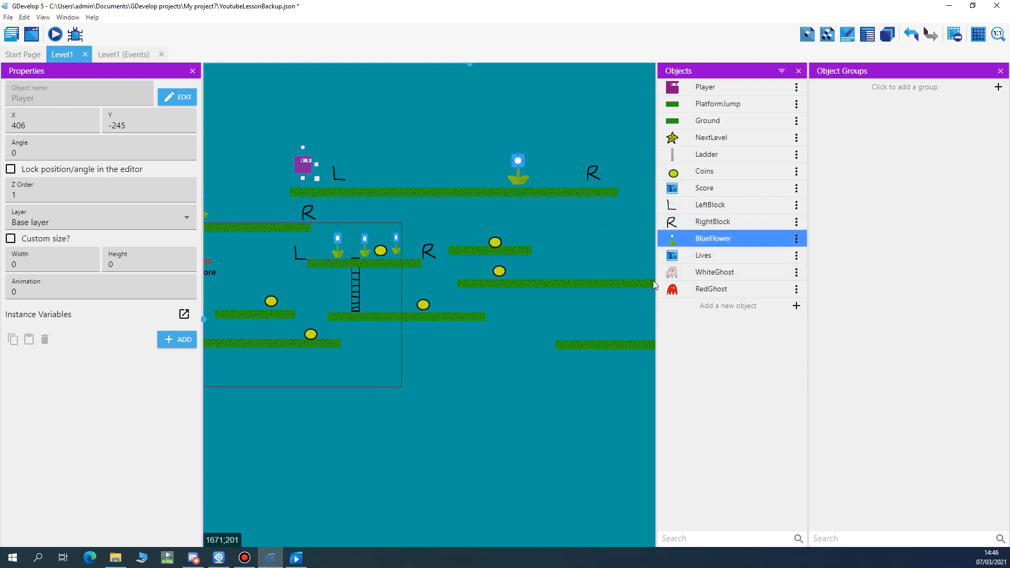
left_click_drag(668, 272, 373, 170)
left_click_drag(519, 174, 437, 174)
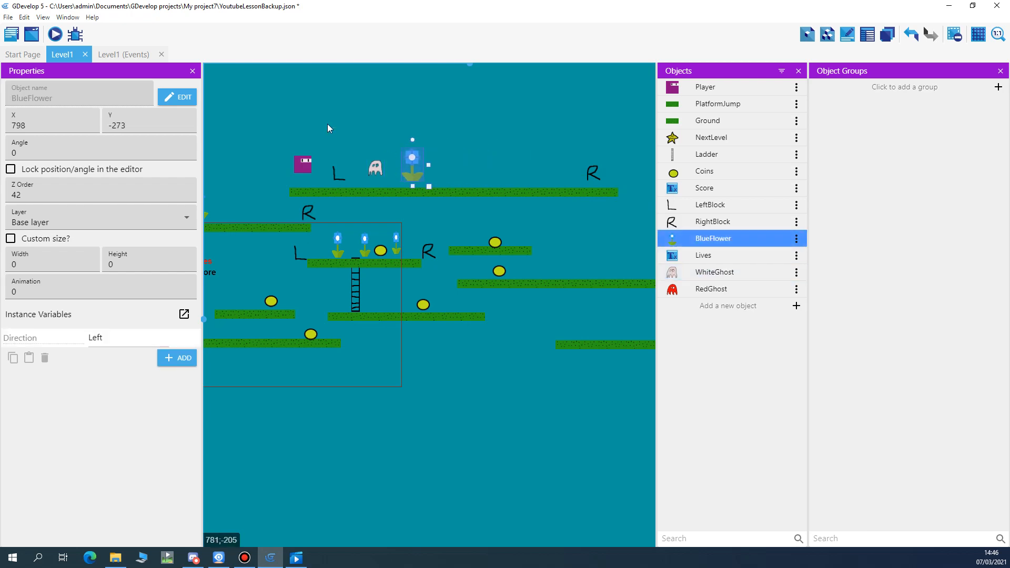
- Preview the level, close the preview and examine the BlueFlower movement events in the Enemy1 group
left_click(54, 34)
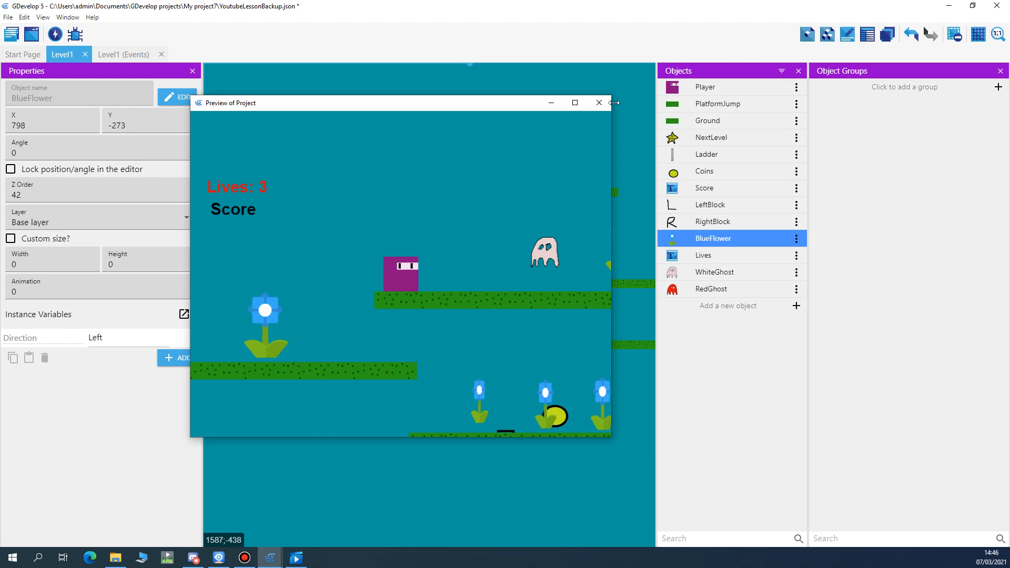
left_click(601, 105)
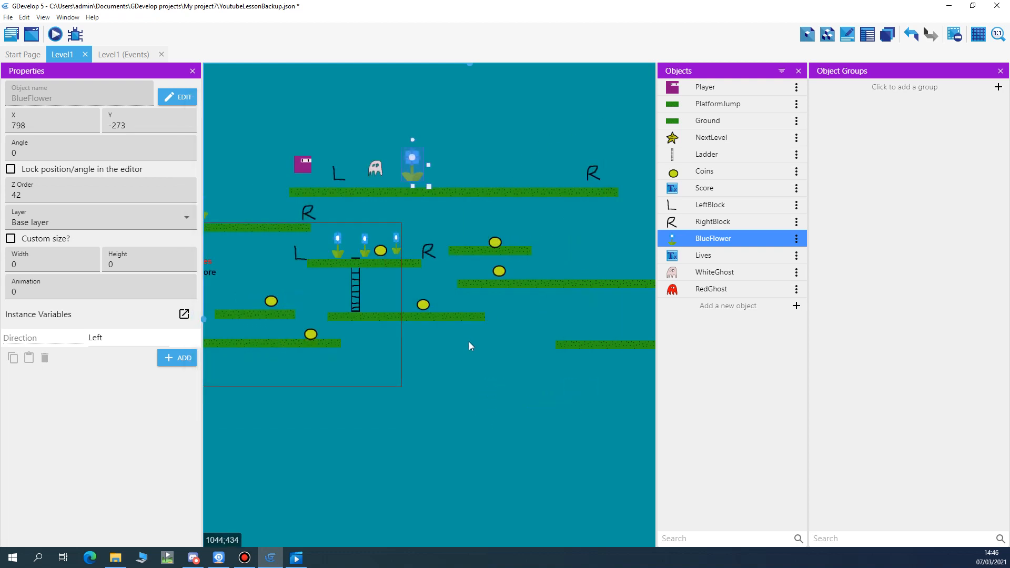
left_click(105, 55)
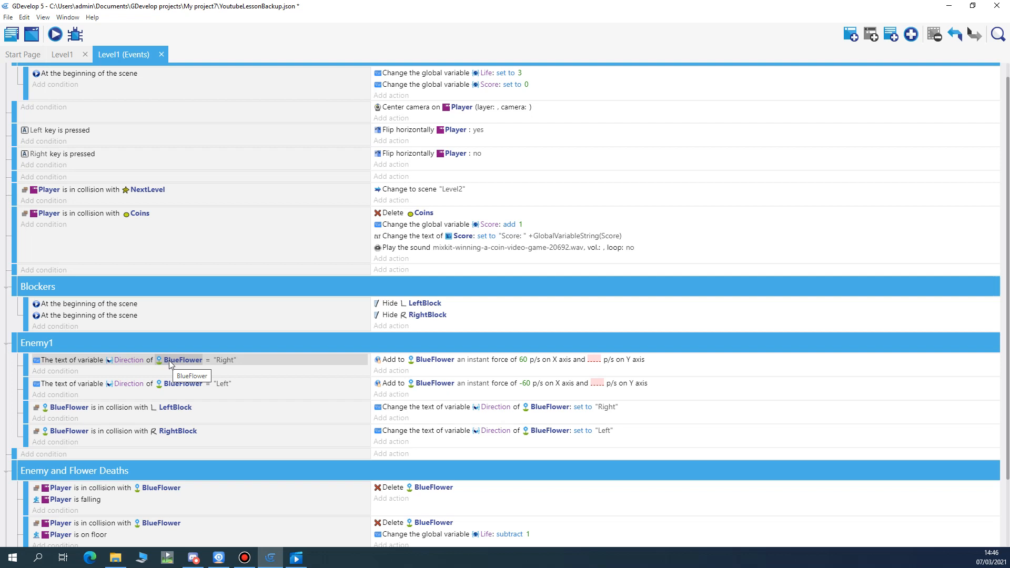
left_click(73, 345)
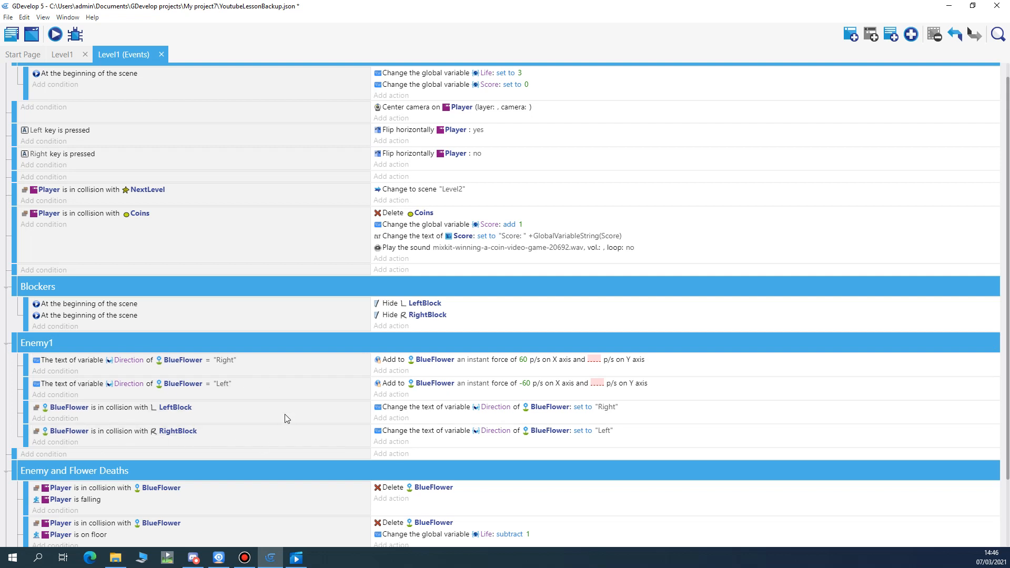
- Return to the Level1 scene, create an object group and name it EnemyGroup
left_click(59, 57)
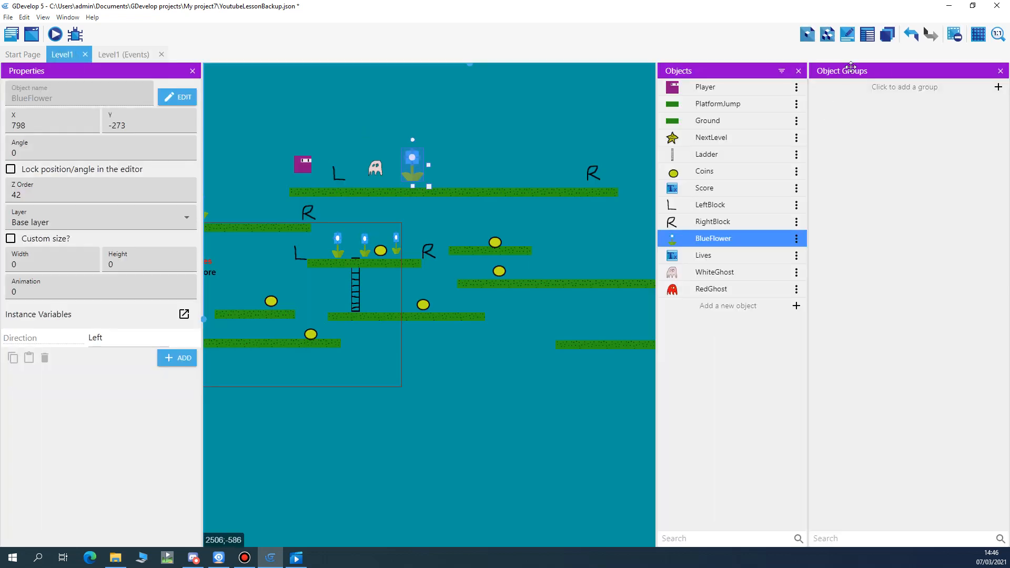
left_click(1001, 72)
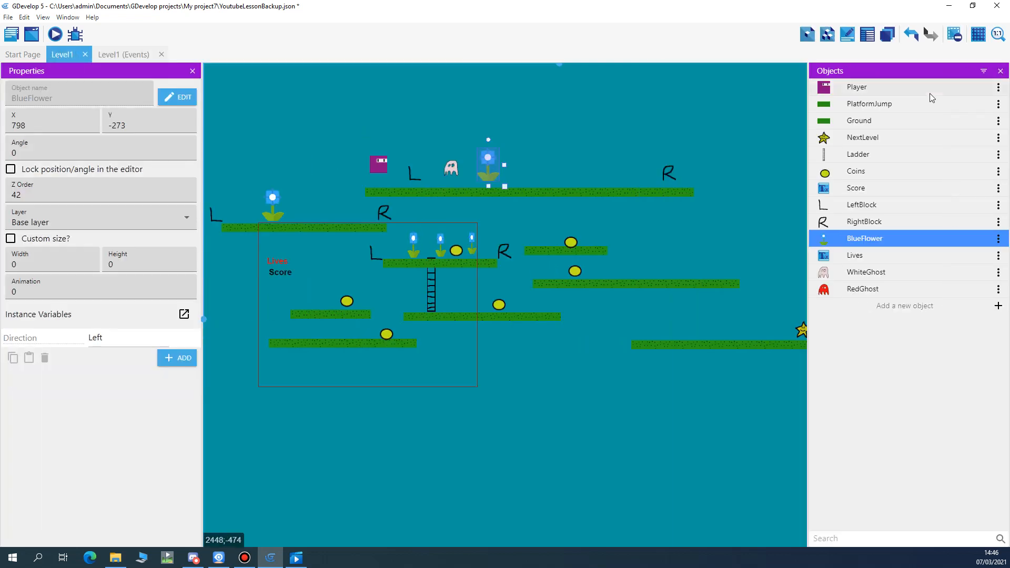
left_click(827, 35)
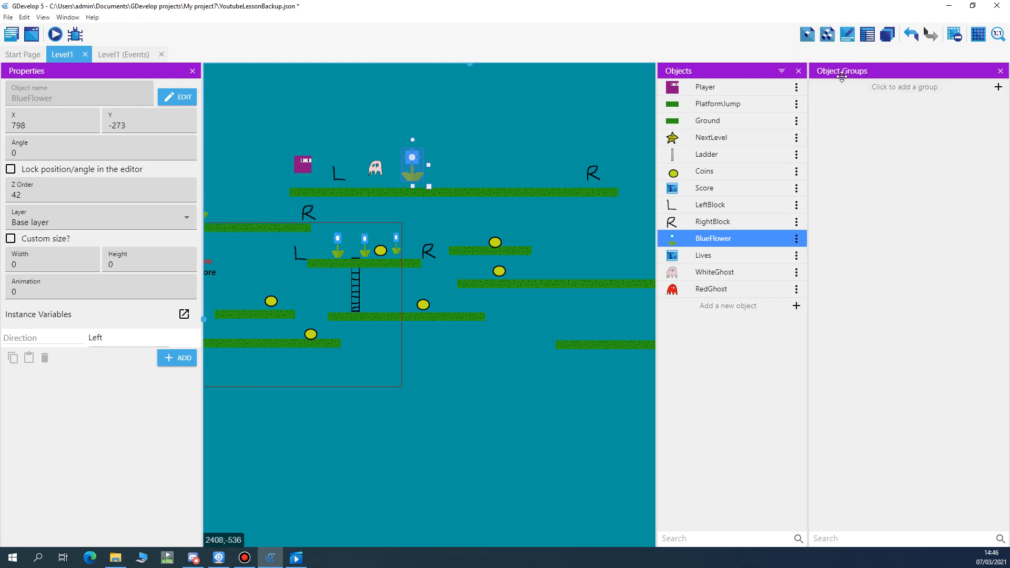
left_click(892, 88)
left_click(998, 87)
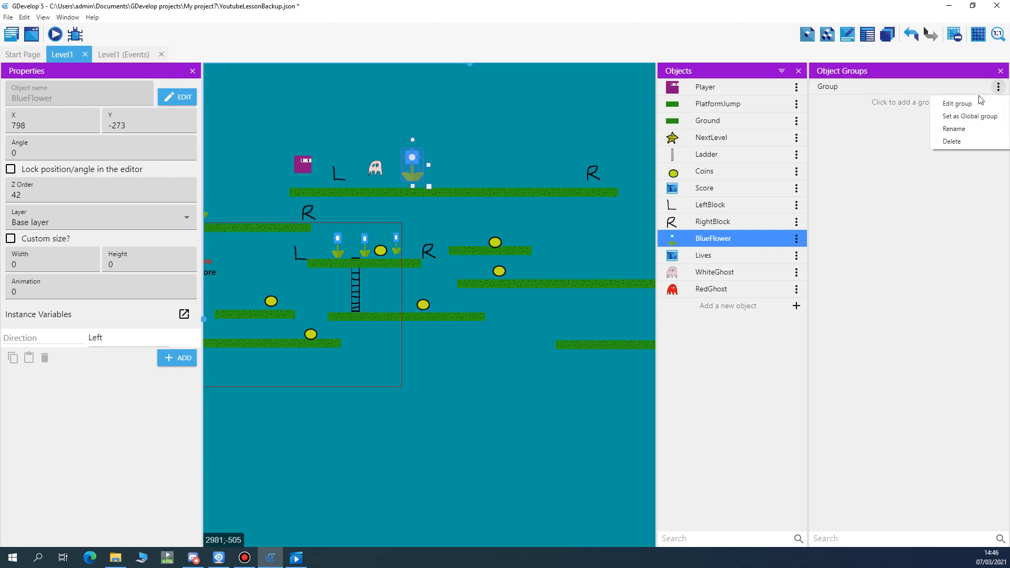
left_click(951, 129)
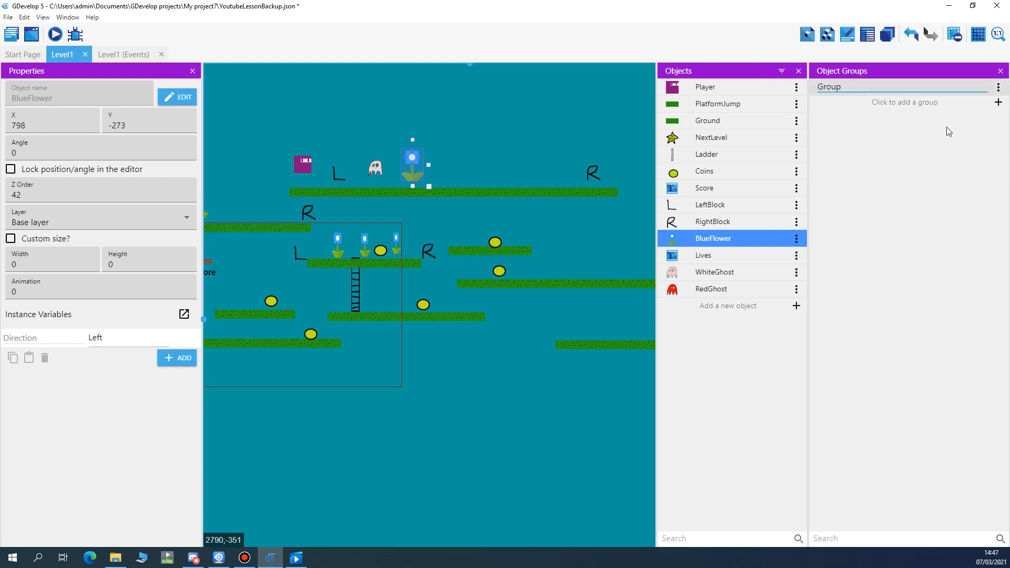
type("EnemyGroup")
left_click(886, 119)
- Add the BlueFlower object to the EnemyGroup object group
left_click(834, 85)
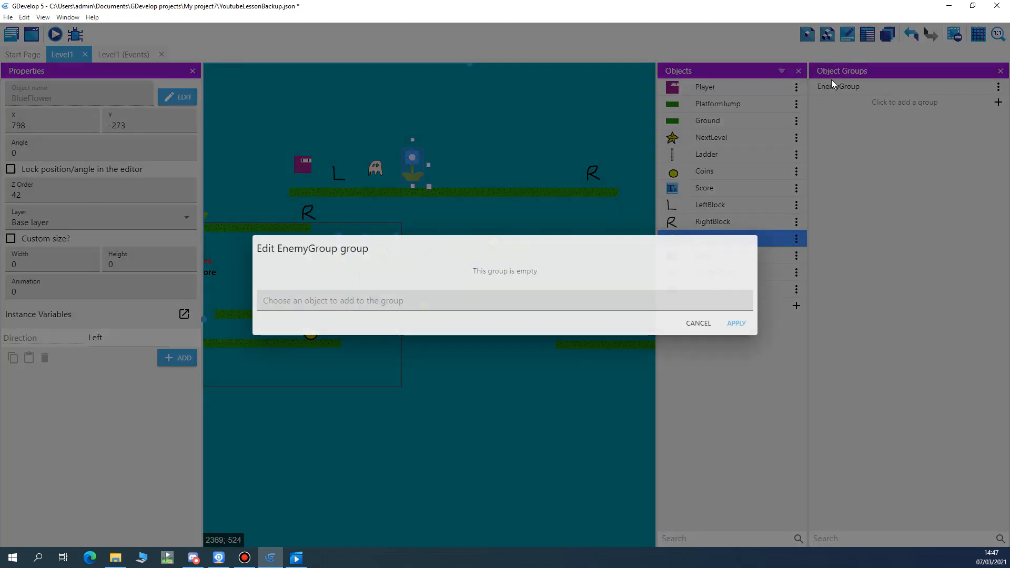
left_click(357, 302)
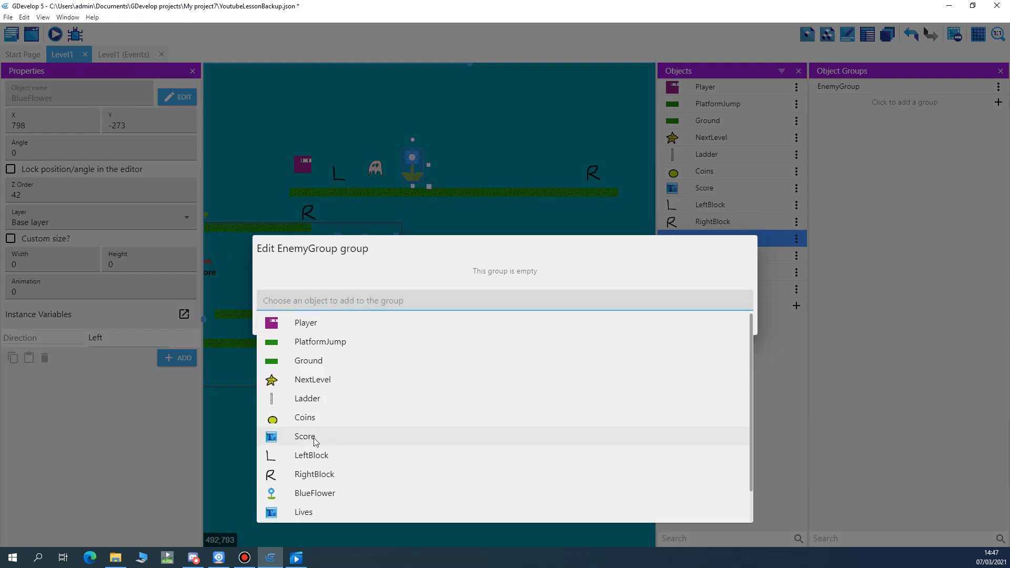
left_click(314, 493)
left_click(737, 339)
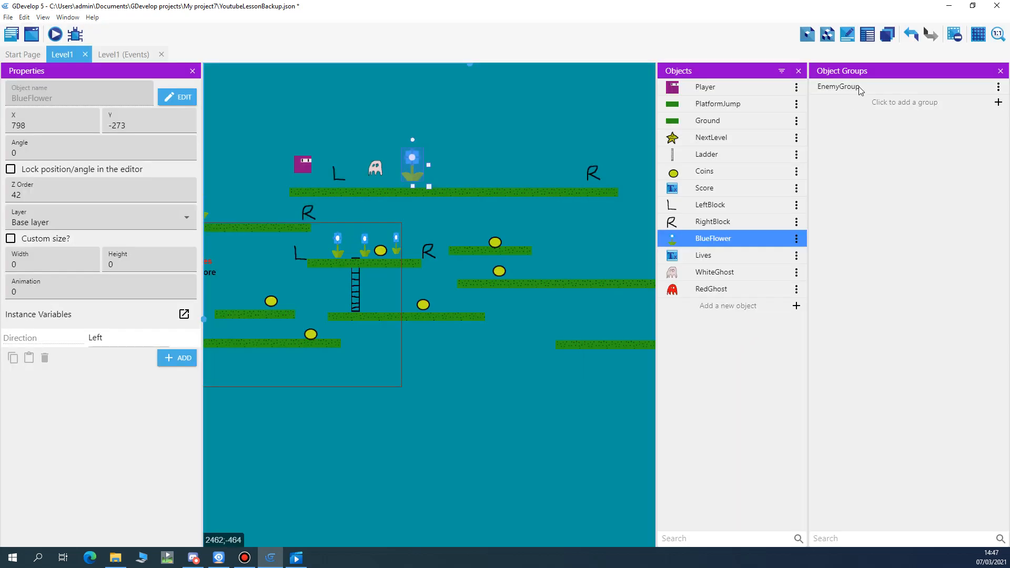
- Add the WhiteGhost object to the EnemyGroup object group
left_click(848, 85)
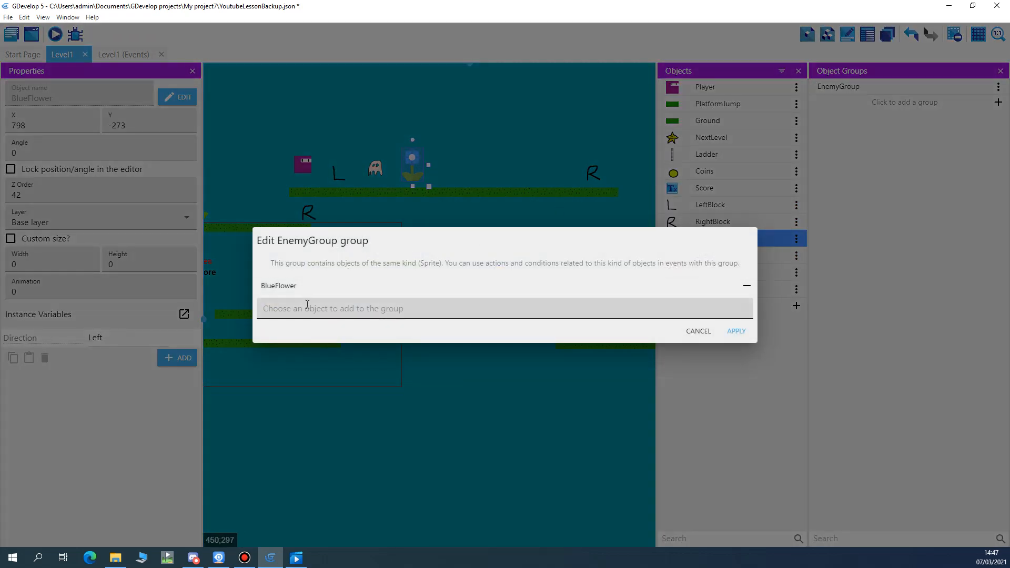
left_click(311, 307)
scroll(305, 410, "down", 1)
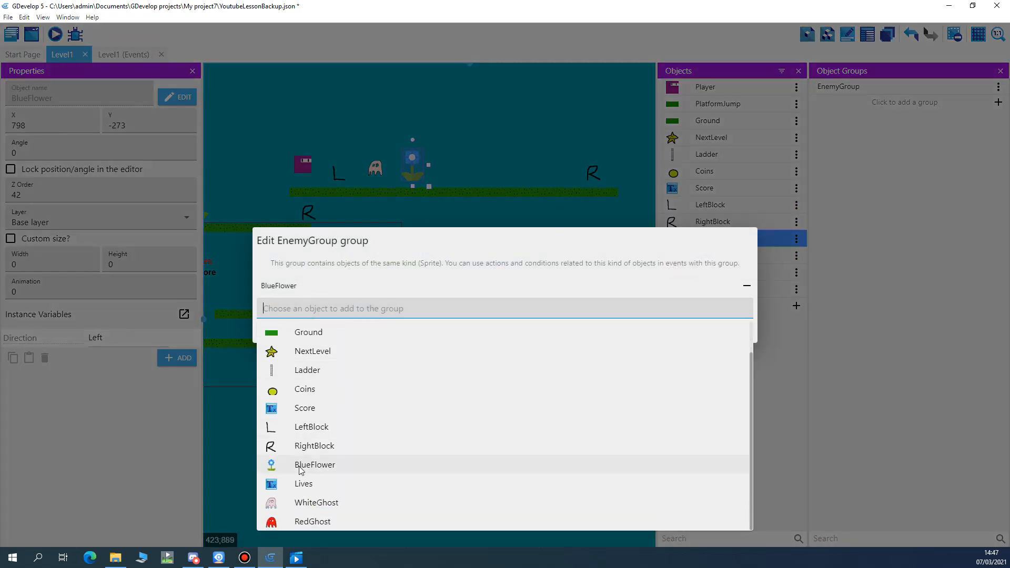
left_click(311, 503)
left_click(733, 340)
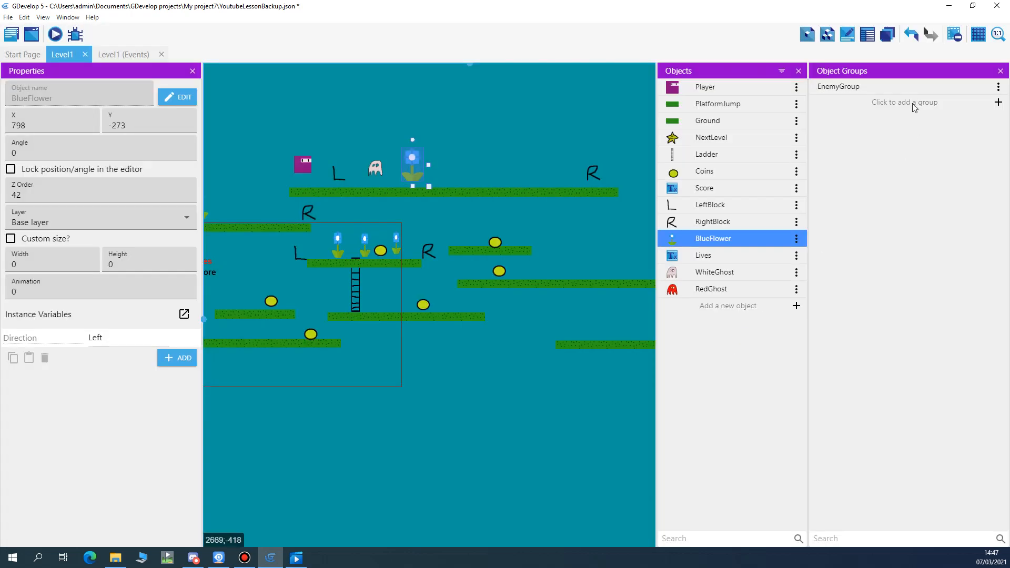
- Add the RedGhost object to the EnemyGroup object group
left_click(850, 87)
left_click(356, 317)
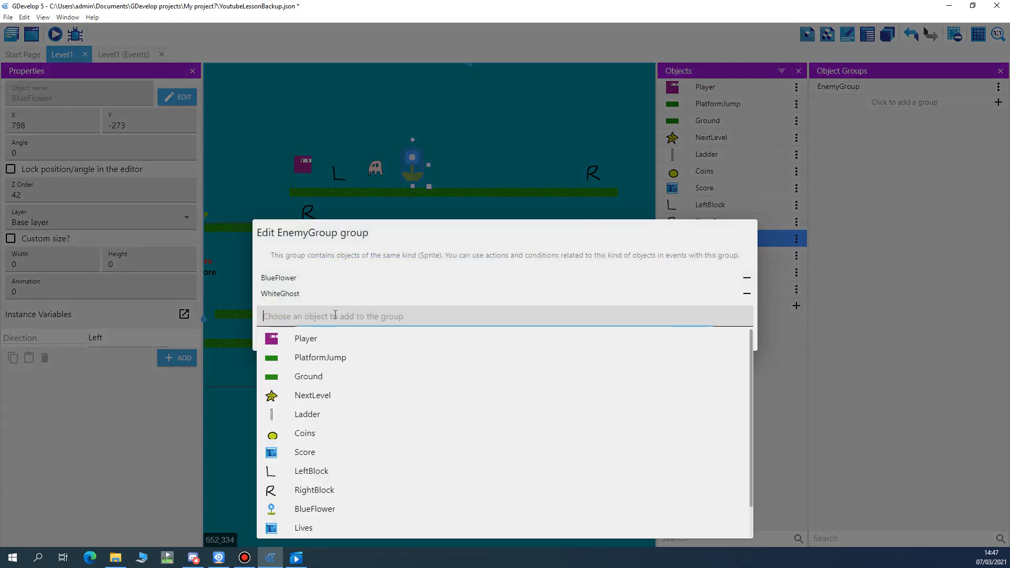
scroll(300, 500, "down", 1)
left_click(301, 529)
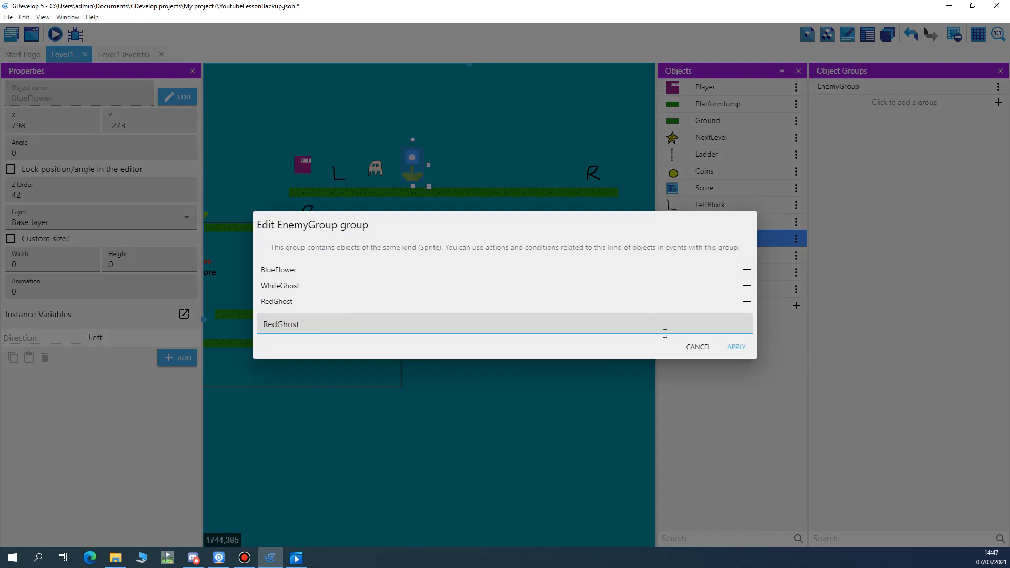
left_click(735, 356)
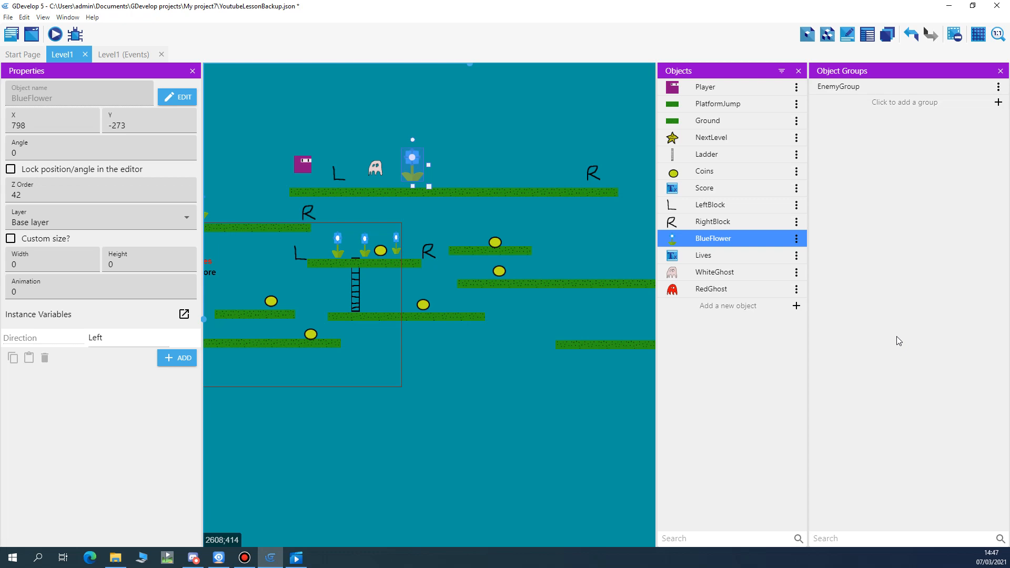
- In the Level1 events, replace BlueFlower with EnemyGroup in the Enemy1 condition that checks Direction = "Right"
left_click(113, 58)
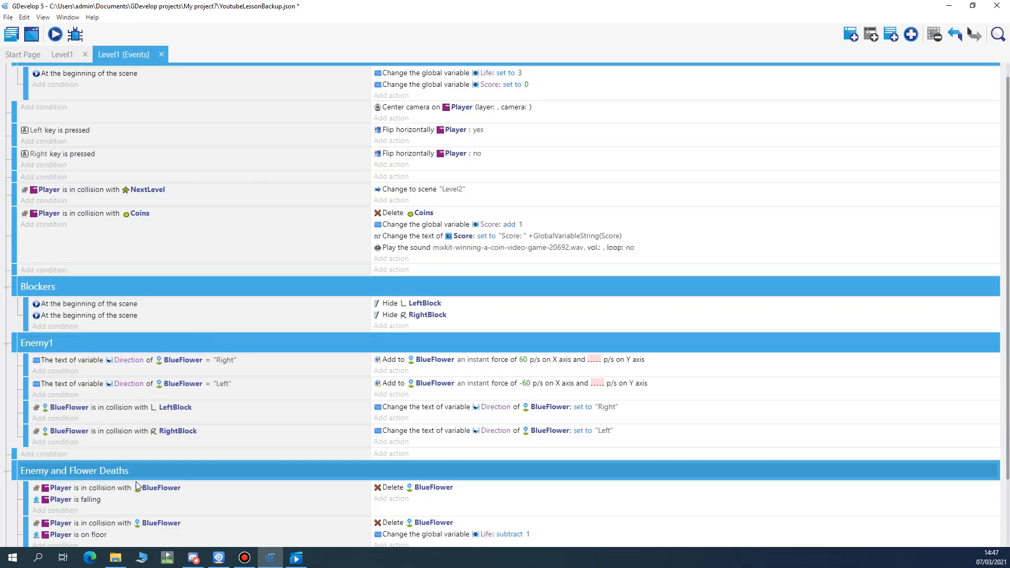
scroll(251, 450, "down", 3)
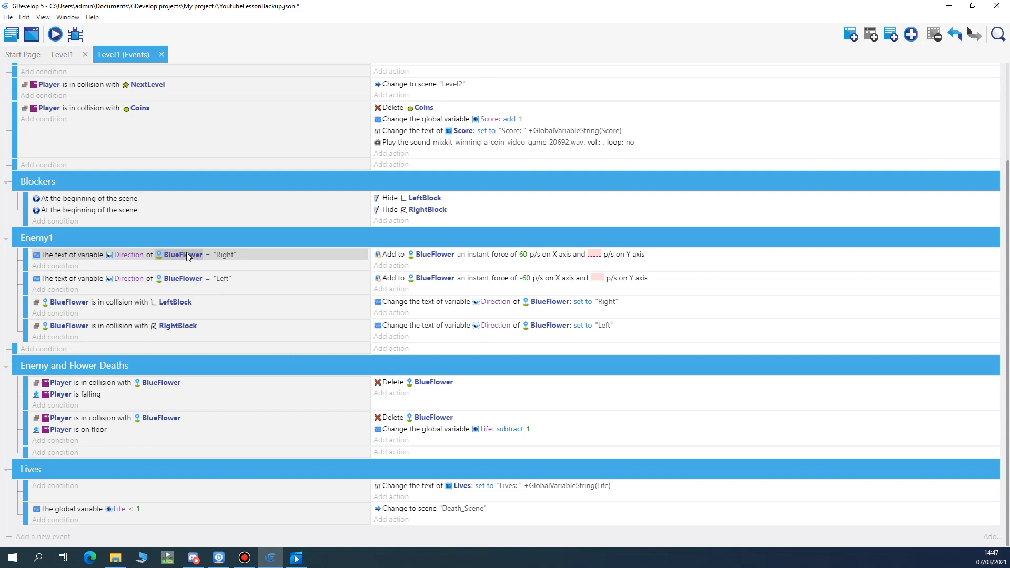
left_click(105, 371)
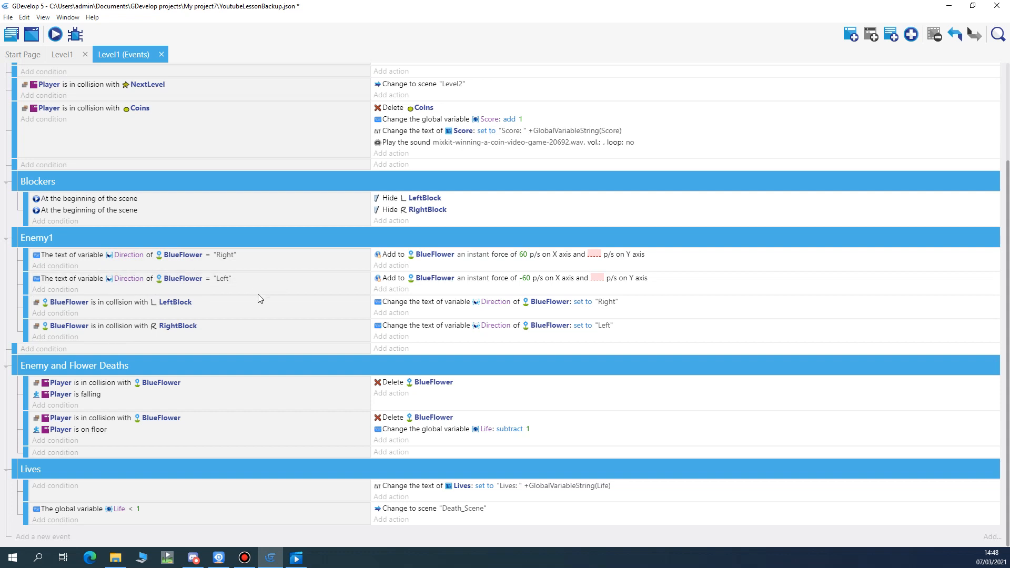
left_click(179, 254)
left_click_drag(206, 277, 169, 274)
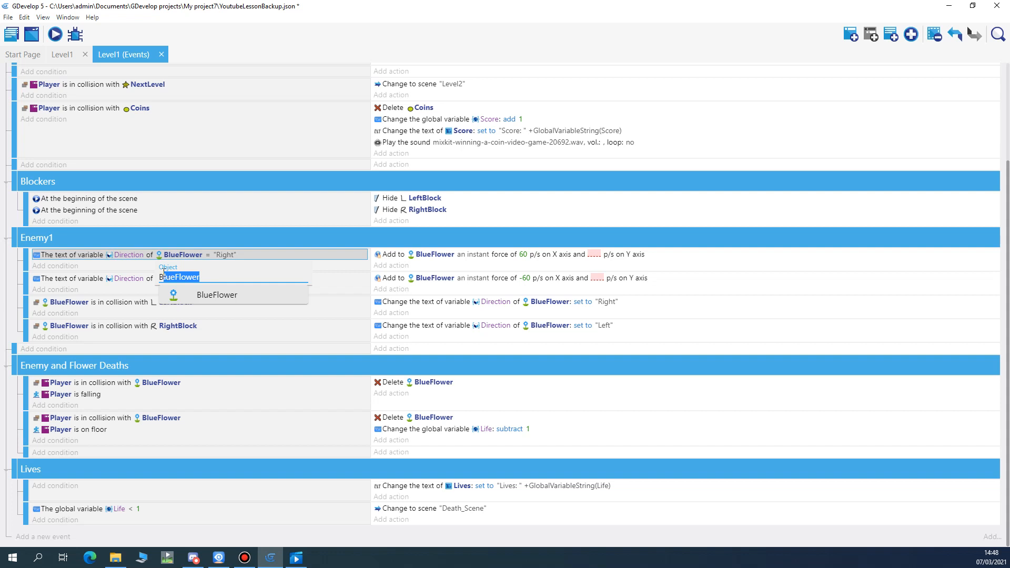
key("BackSpace")
key("BackSpace")
type("w")
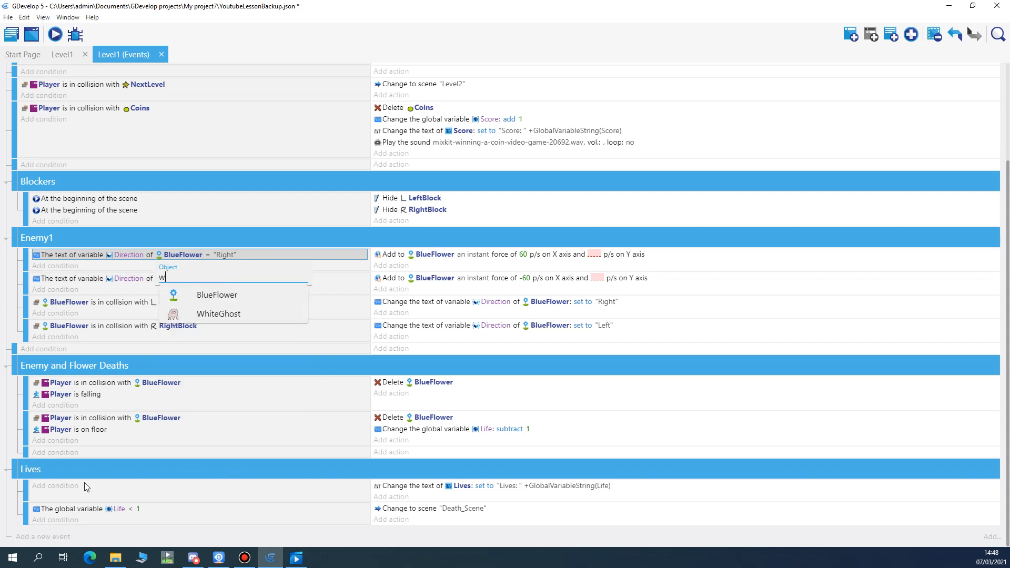
key("BackSpace")
type("e")
left_click(199, 473)
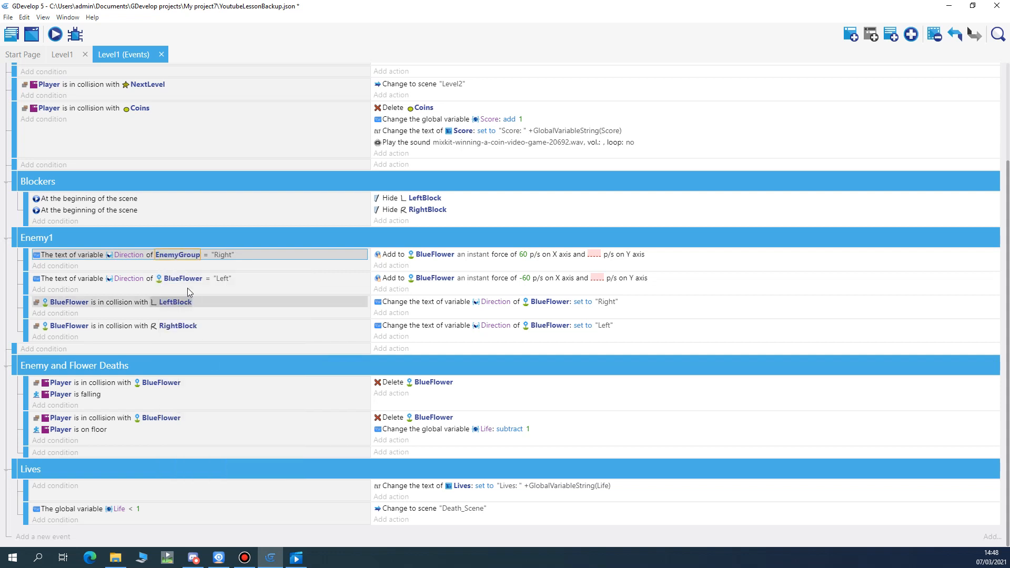
- Replace BlueFlower with EnemyGroup in the Enemy1 condition that checks Direction = "Left"
left_click(184, 278)
left_click(190, 319)
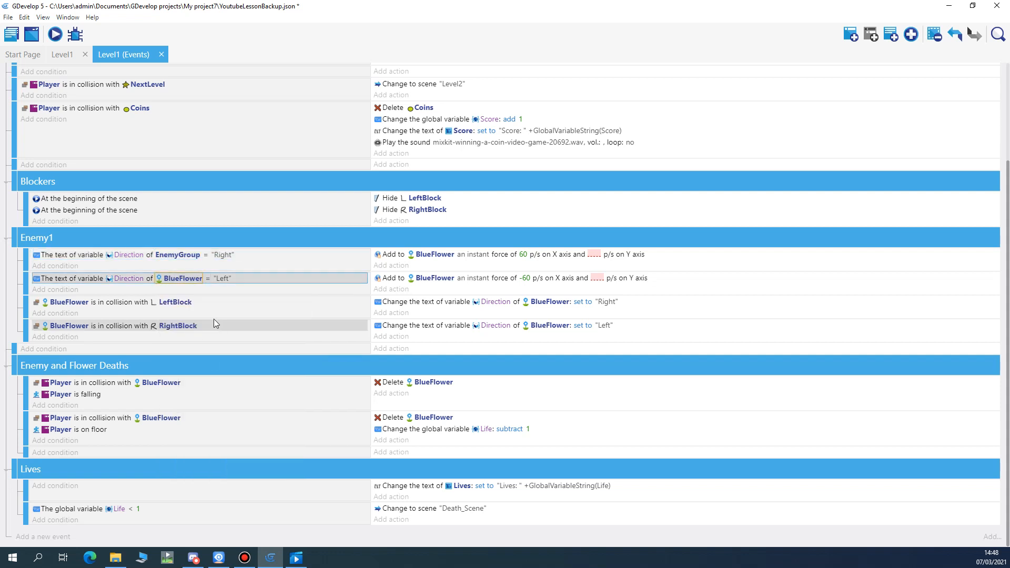
left_click(180, 280)
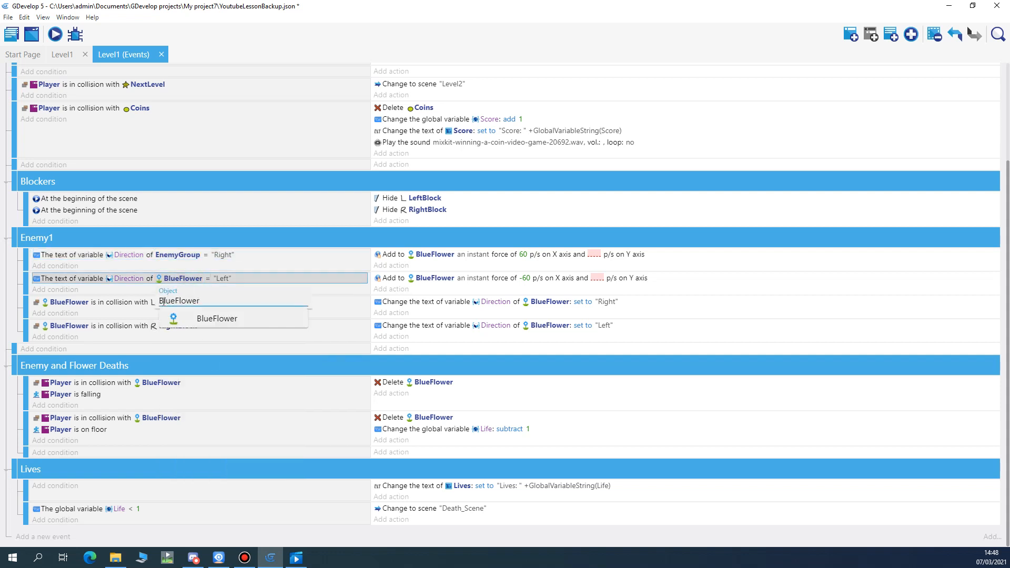
key("BackSpace")
key("BackSpace")
key("BackSpace")
key("BackSpace")
key("BackSpace")
key("BackSpace")
key("BackSpace")
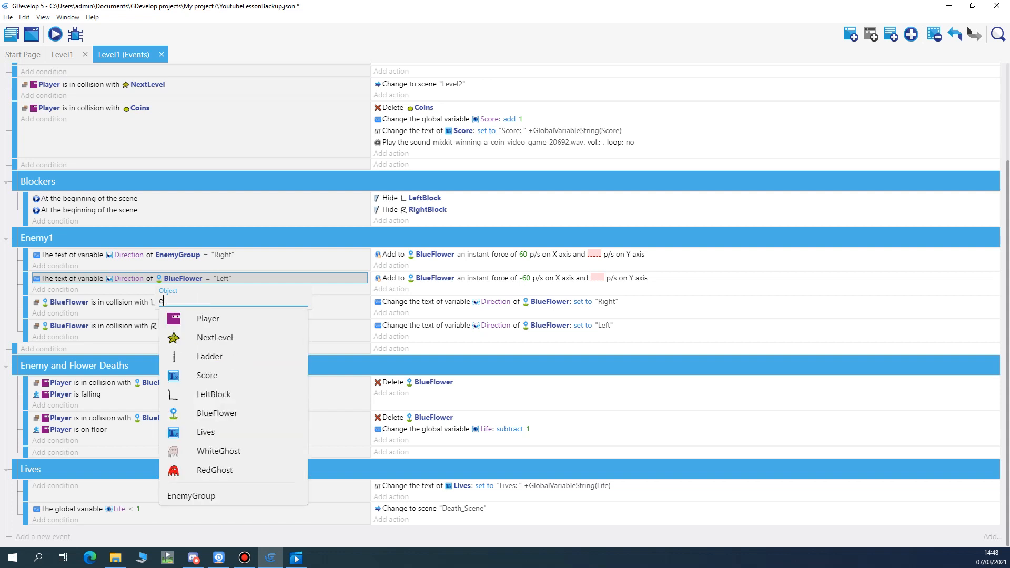
left_click(190, 494)
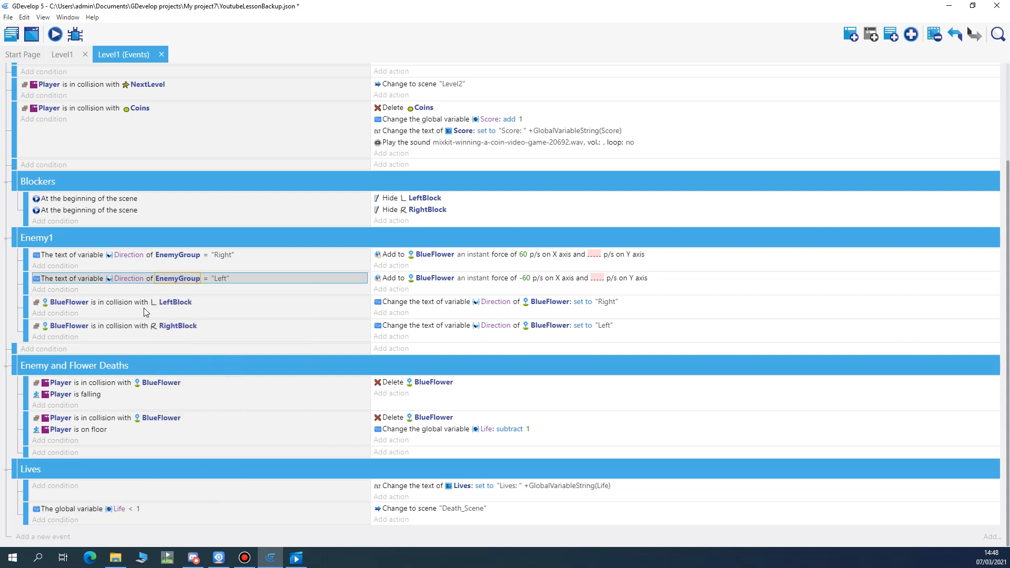
- Replace BlueFlower with EnemyGroup in the LeftBlock collision condition of the Enemy1 events
left_click(70, 303)
key("BackSpace")
key("BackSpace")
key("BackSpace")
key("BackSpace")
key("BackSpace")
key("BackSpace")
key("BackSpace")
key("BackSpace")
key("BackSpace")
left_click(69, 519)
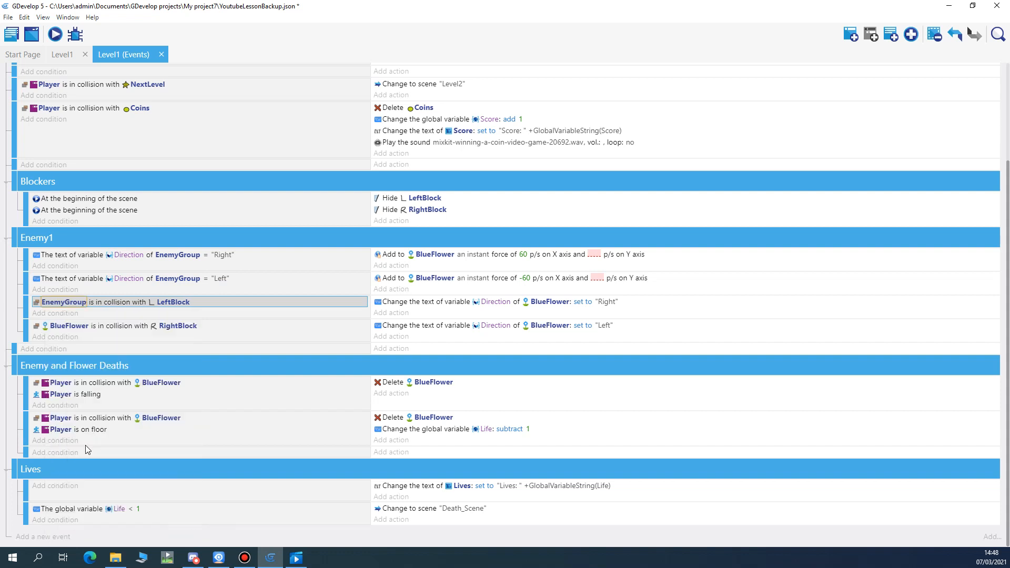
- Delete the BlueFlower and RightBlock collision condition from the last Enemy1 event
left_click(72, 326)
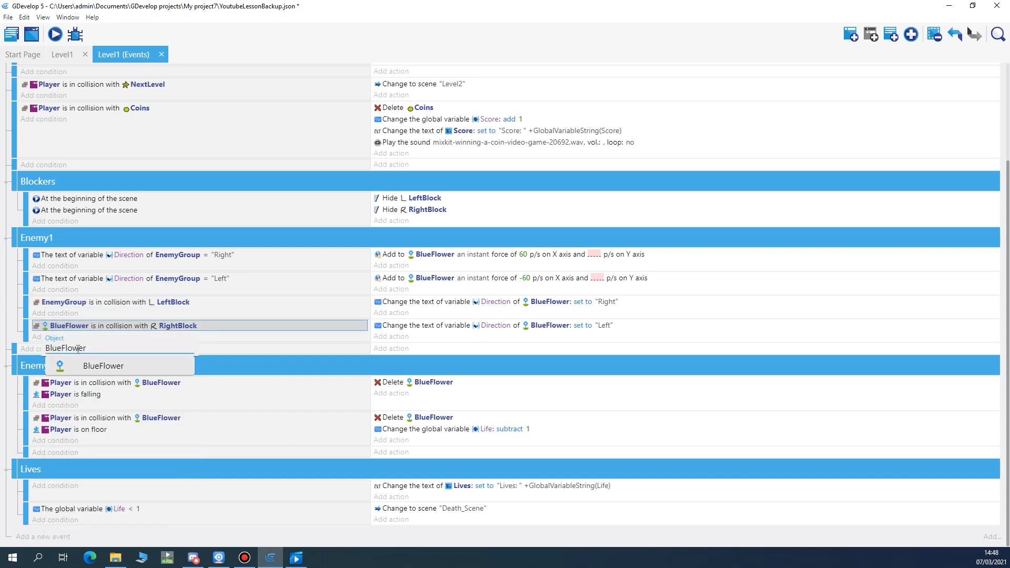
left_click(27, 351)
key("Delete")
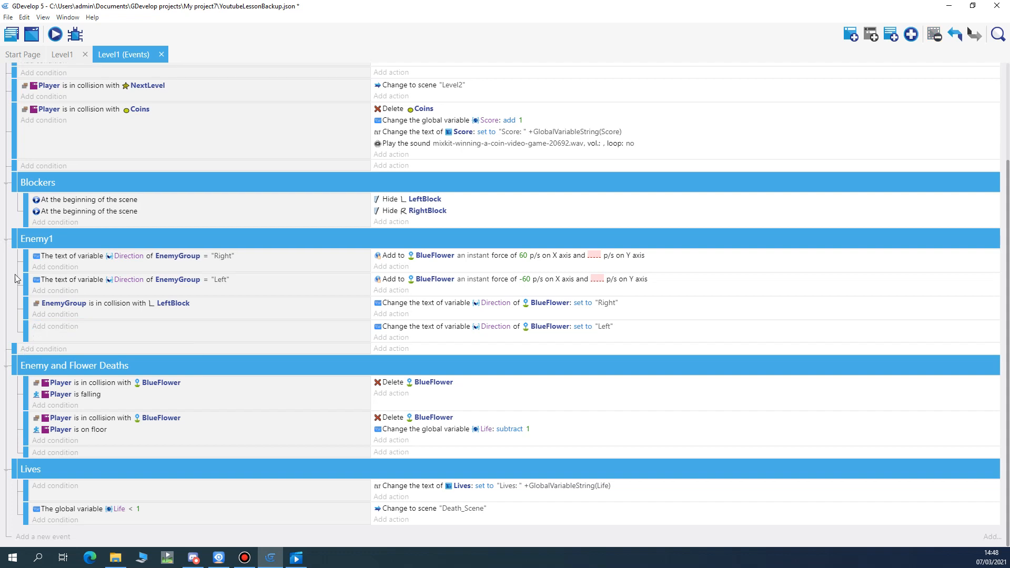
- Try to undo the deletion of the RightBlock collision condition
left_click(24, 16)
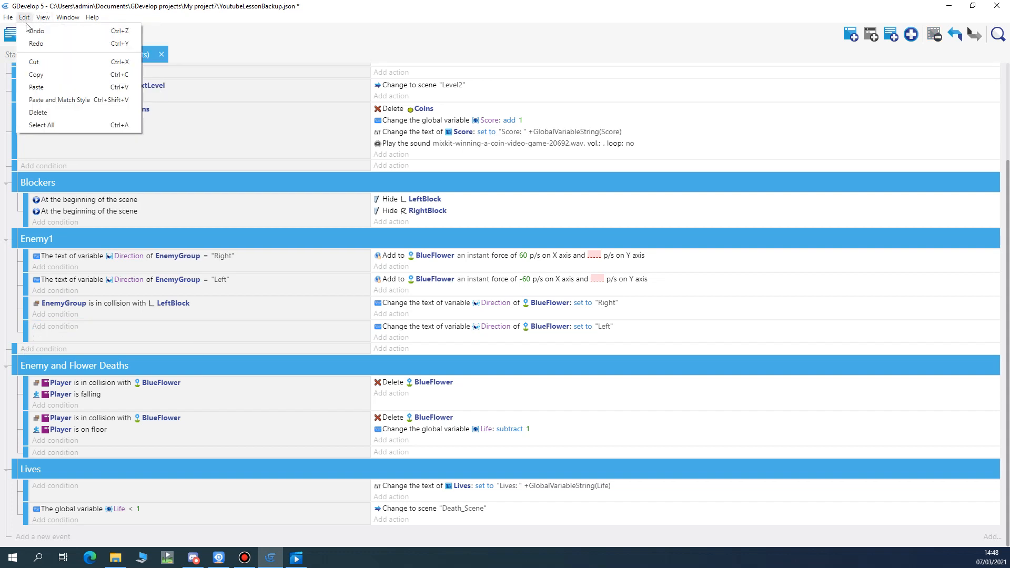
left_click(33, 32)
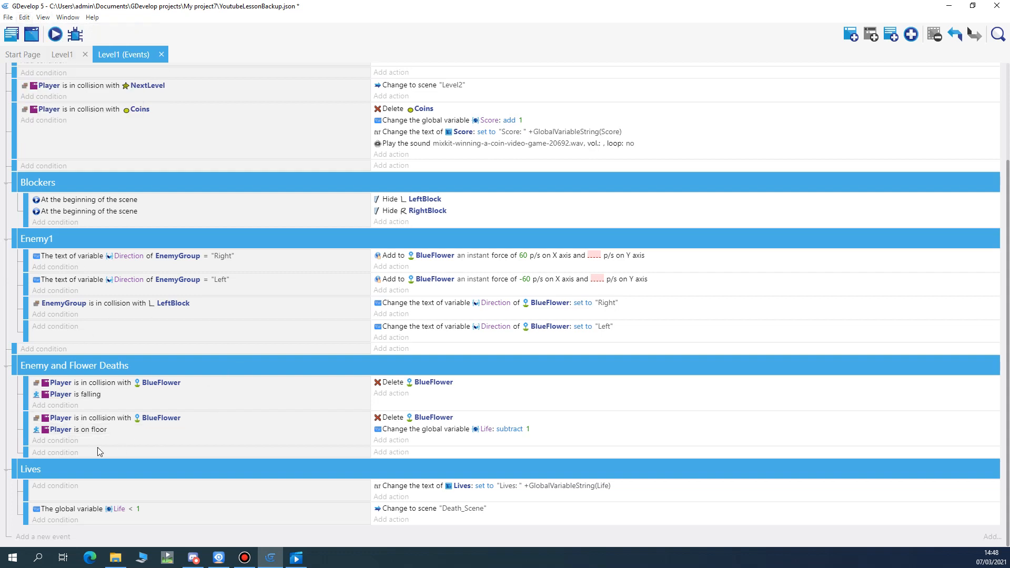
left_click(125, 442)
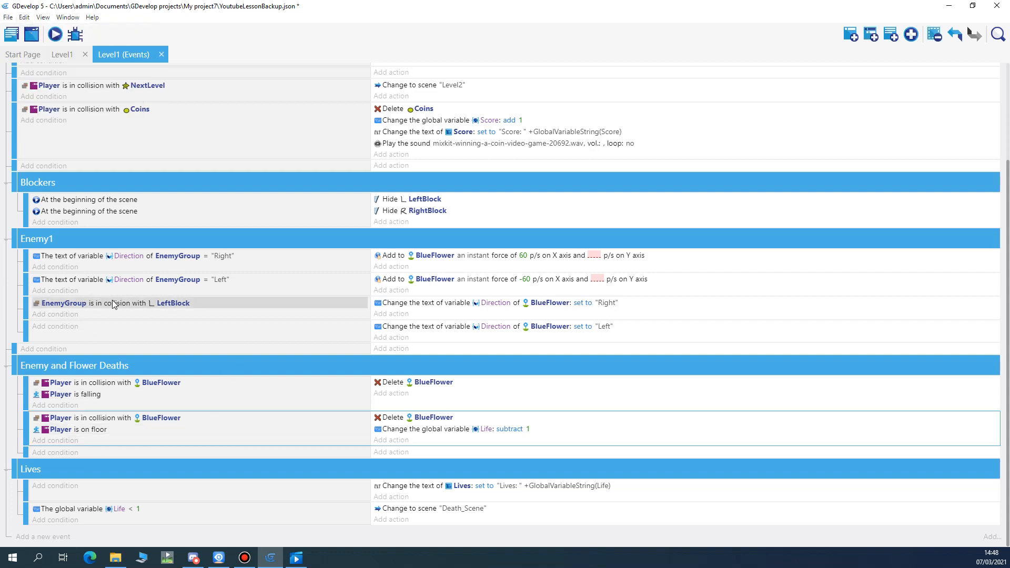
- Copy the EnemyGroup and LeftBlock collision condition into the Enemy1 event without a condition, and change LeftBlock to RightBlock in the copy
left_click(224, 307)
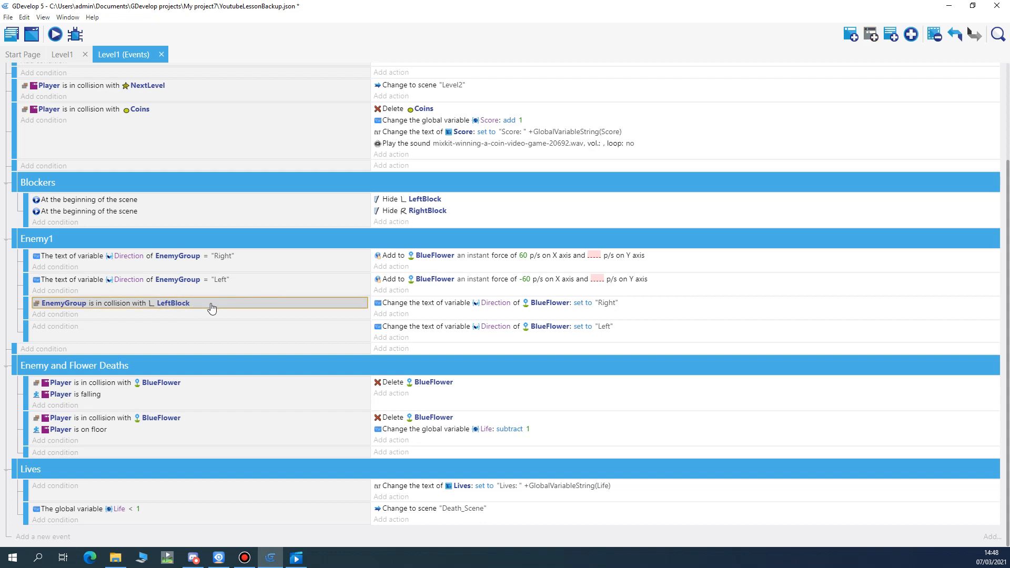
left_click(121, 327)
left_click(171, 328)
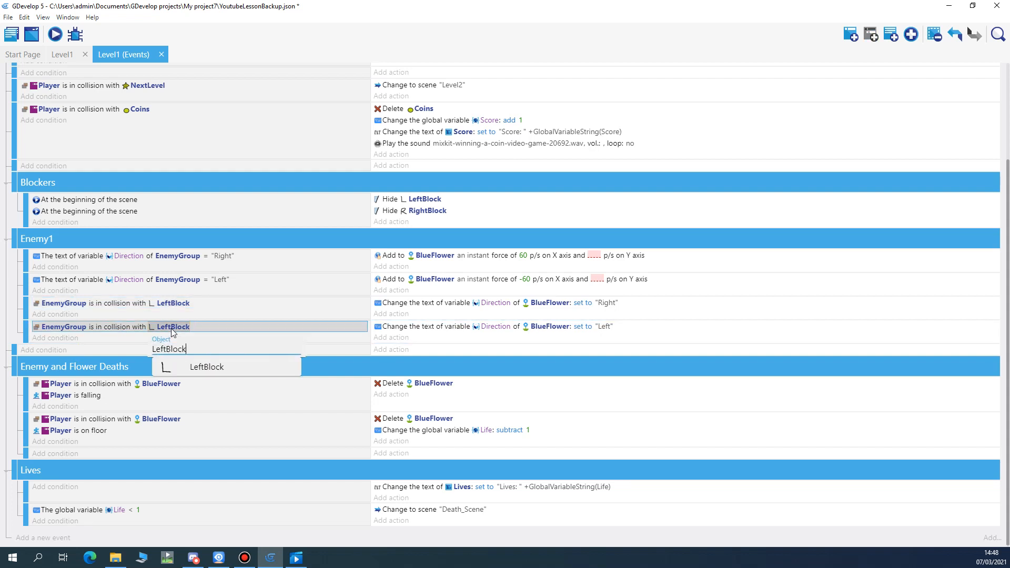
left_click_drag(186, 349, 150, 347)
type("=")
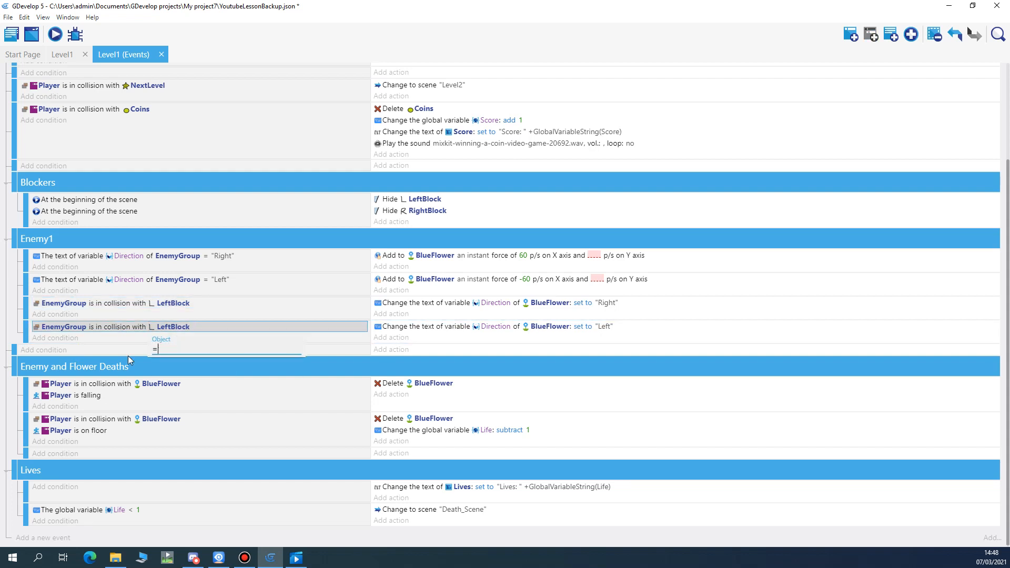
key("BackSpace")
type("r")
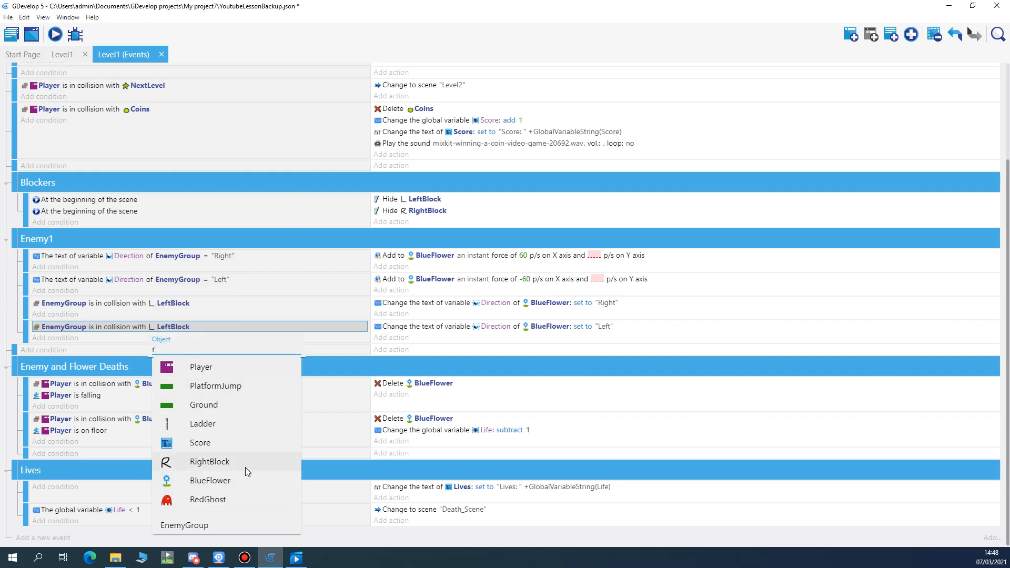
left_click(229, 462)
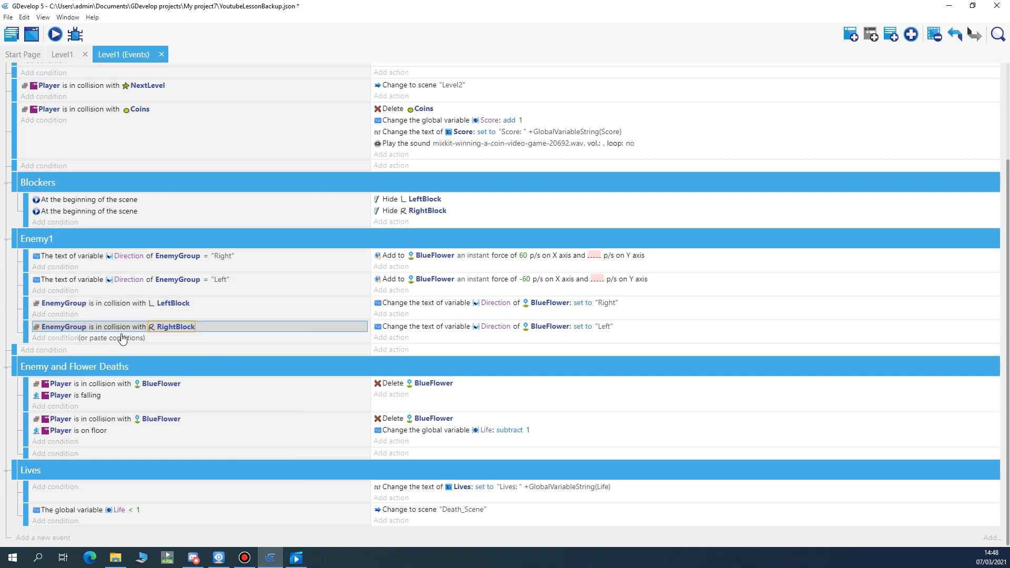
- Replace BlueFlower with EnemyGroup in the action that adds a force of 60 p/s on the X axis
left_click(435, 255)
key("BackSpace")
key("BackSpace")
key("BackSpace")
key("BackSpace")
key("BackSpace")
key("BackSpace")
key("BackSpace")
key("BackSpace")
key("BackSpace")
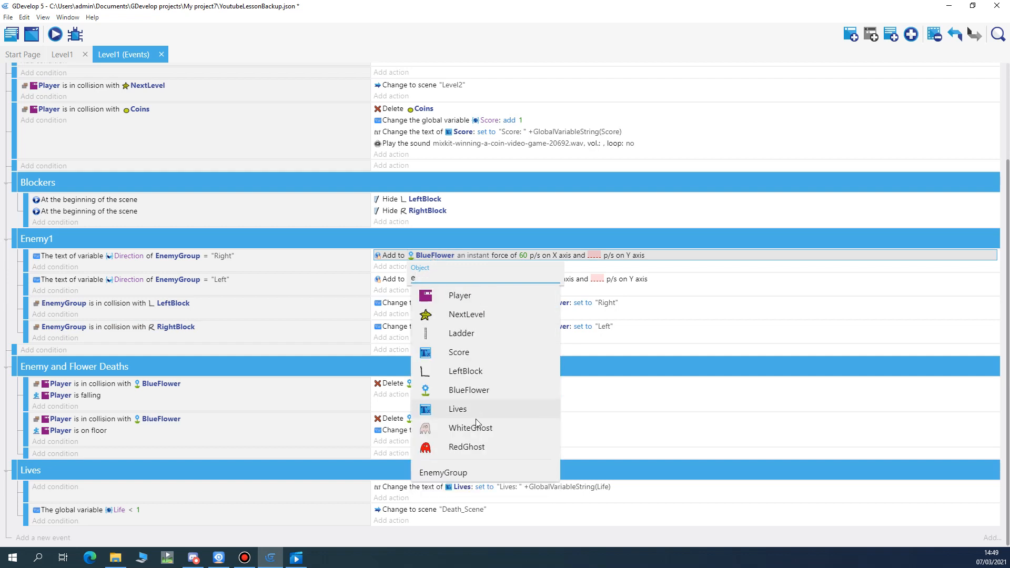
left_click(460, 470)
- Replace BlueFlower with EnemyGroup in the action that adds a force of -60 p/s on the X axis
left_click(437, 283)
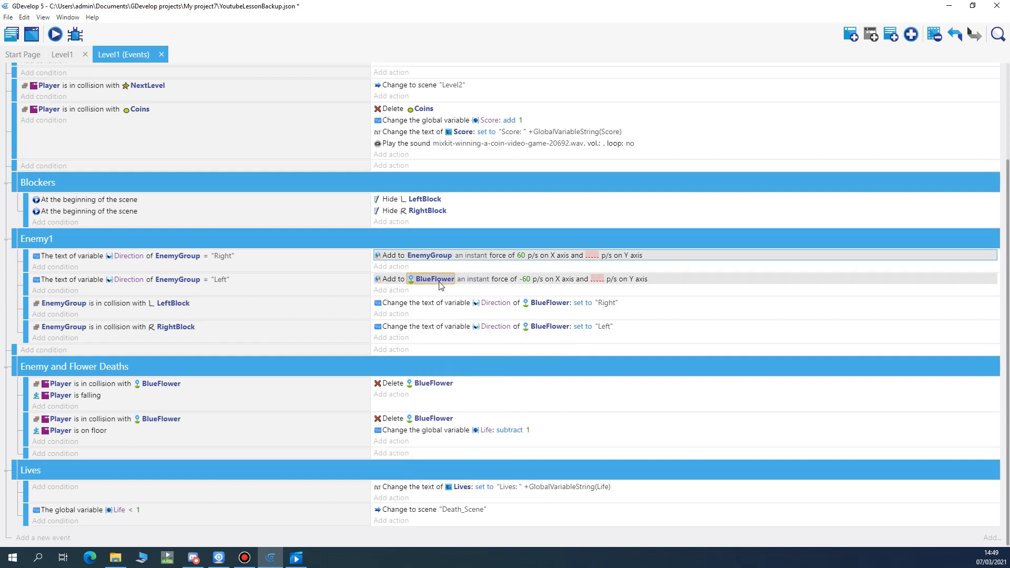
key("BackSpace")
key("BackSpace")
key("BackSpace")
key("BackSpace")
key("BackSpace")
key("BackSpace")
key("BackSpace")
key("BackSpace")
key("BackSpace")
type("e")
left_click(443, 497)
- Replace BlueFlower with EnemyGroup in the LeftBlock collision event's action that sets Direction to "Right"
left_click(558, 301)
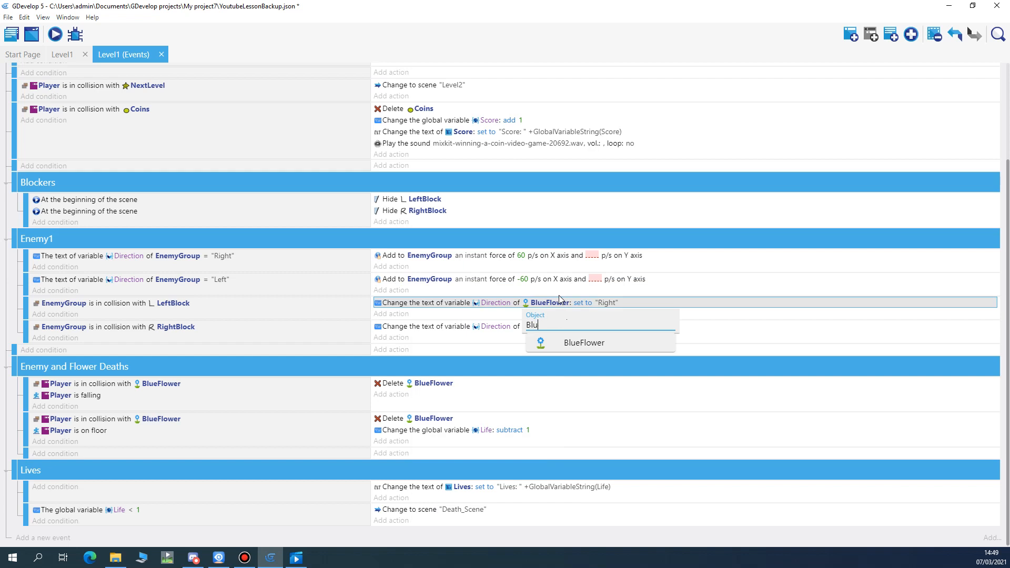
key("BackSpace")
key("BackSpace")
key("BackSpace")
key("BackSpace")
key("BackSpace")
key("BackSpace")
key("BackSpace")
key("BackSpace")
key("BackSpace")
type("e")
left_click(558, 520)
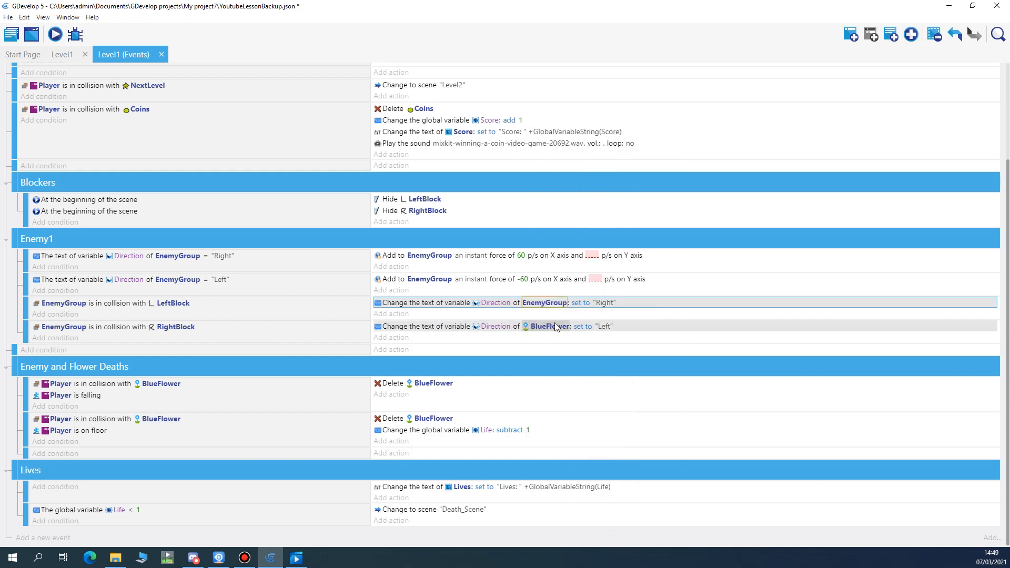
- Replace BlueFlower with EnemyGroup in the RightBlock collision event's action that sets Direction to "Left"
left_click(557, 326)
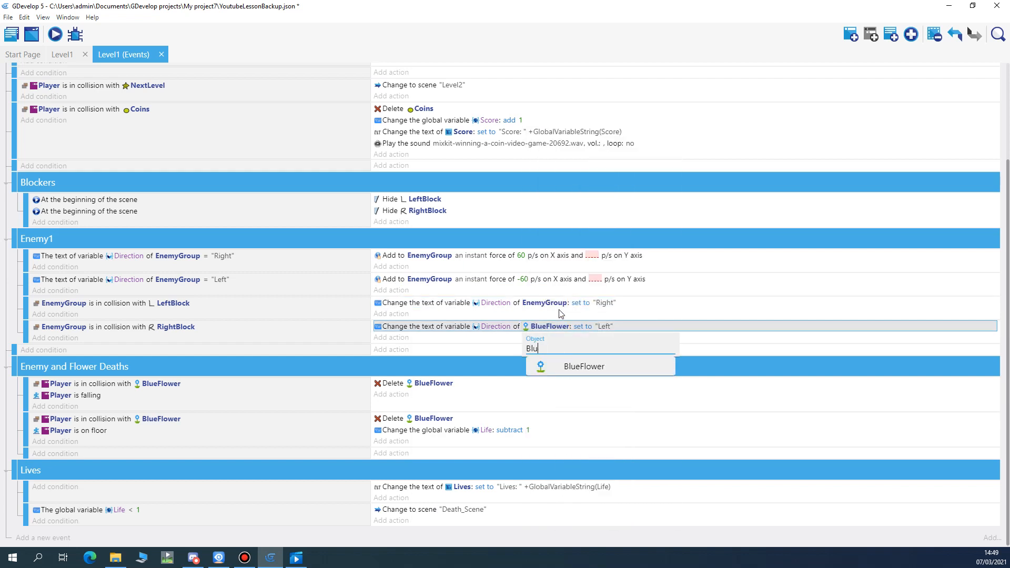
key("BackSpace")
key("BackSpace")
key("BackSpace")
key("BackSpace")
left_click(561, 333)
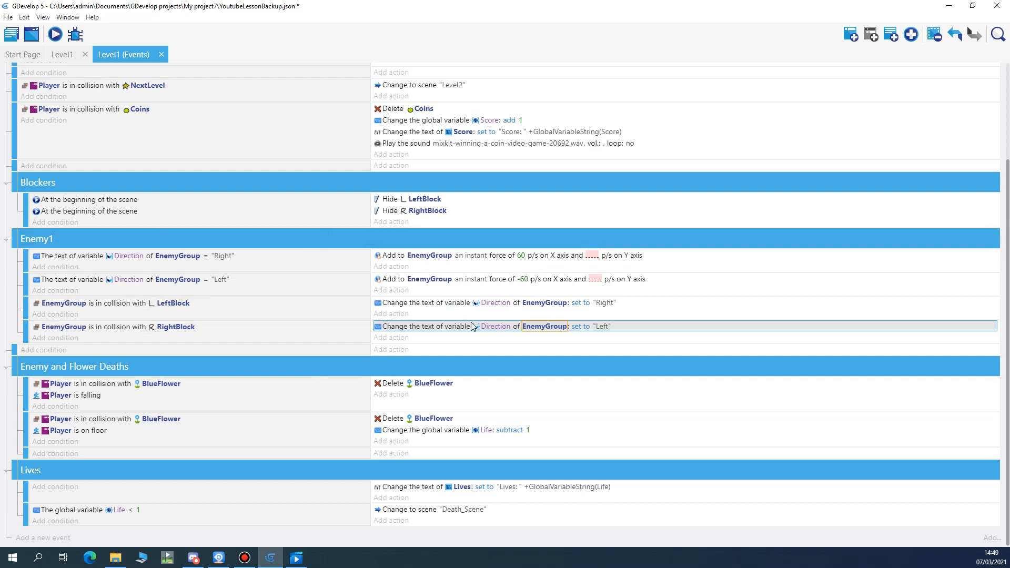
- Preview the level, walk the player toward the white ghost to check its movement, and close the preview
left_click(55, 34)
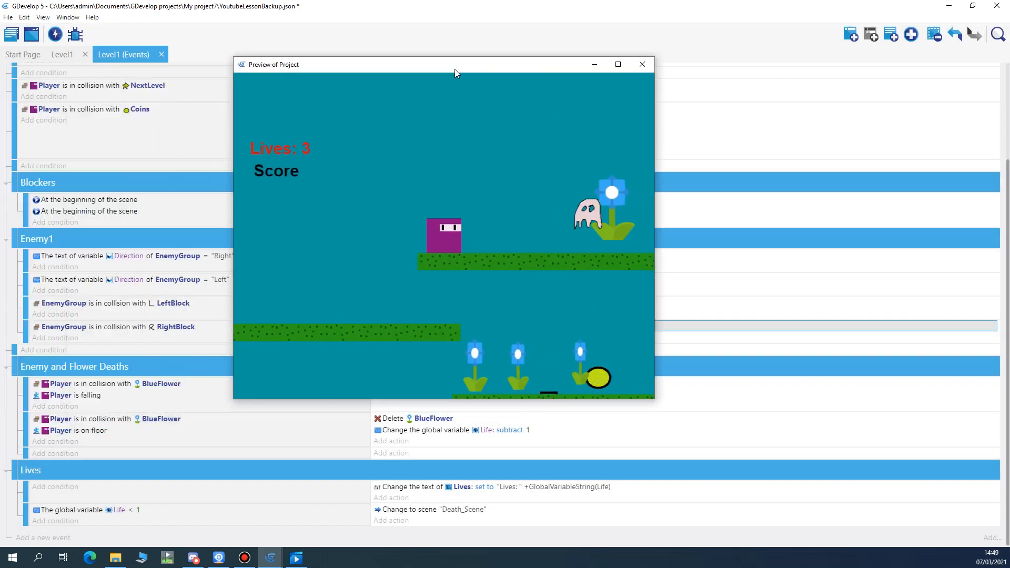
key("Right")
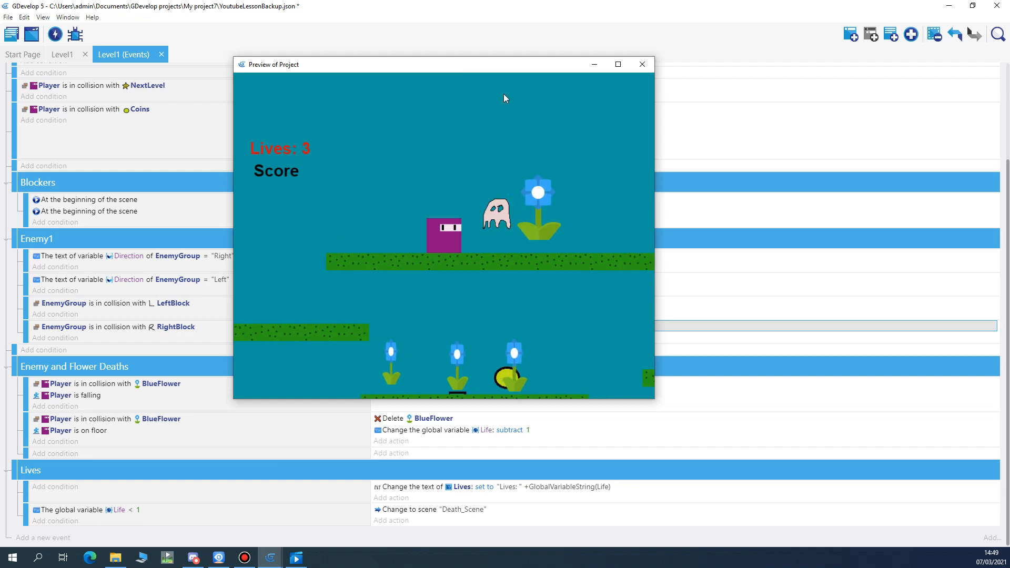
key("alt+F4")
- In the Level1 scene, place a RedGhost beside the large blue flower on the upper platform and lower the WhiteGhost to about Y -203
left_click(62, 54)
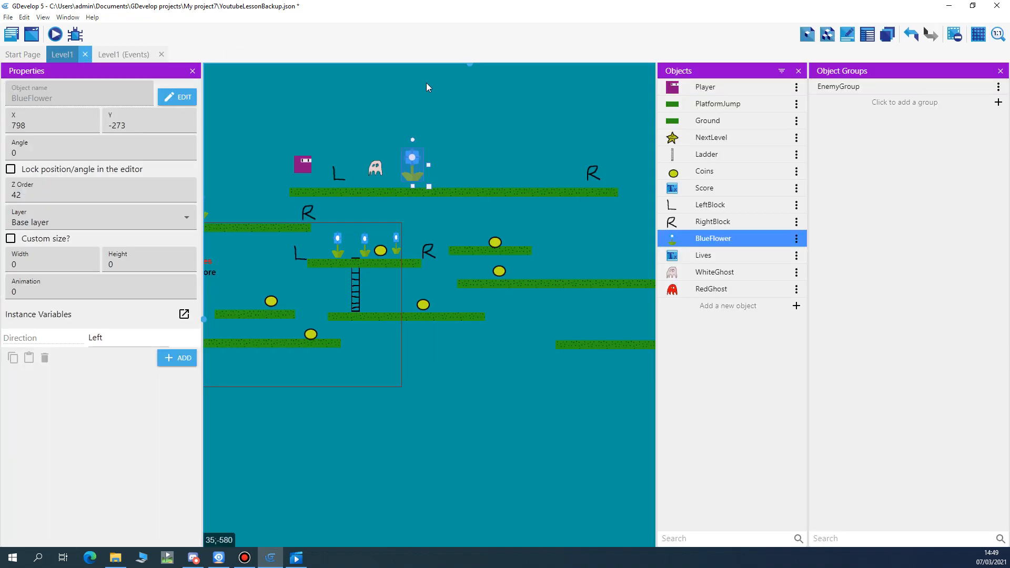
left_click_drag(678, 289, 438, 165)
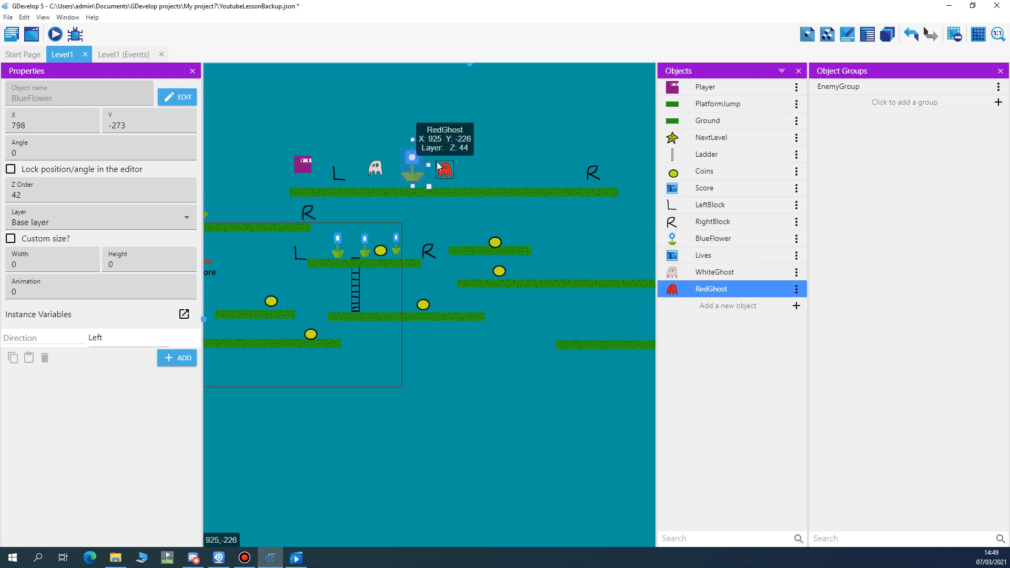
left_click(380, 178)
left_click_drag(380, 178, 379, 181)
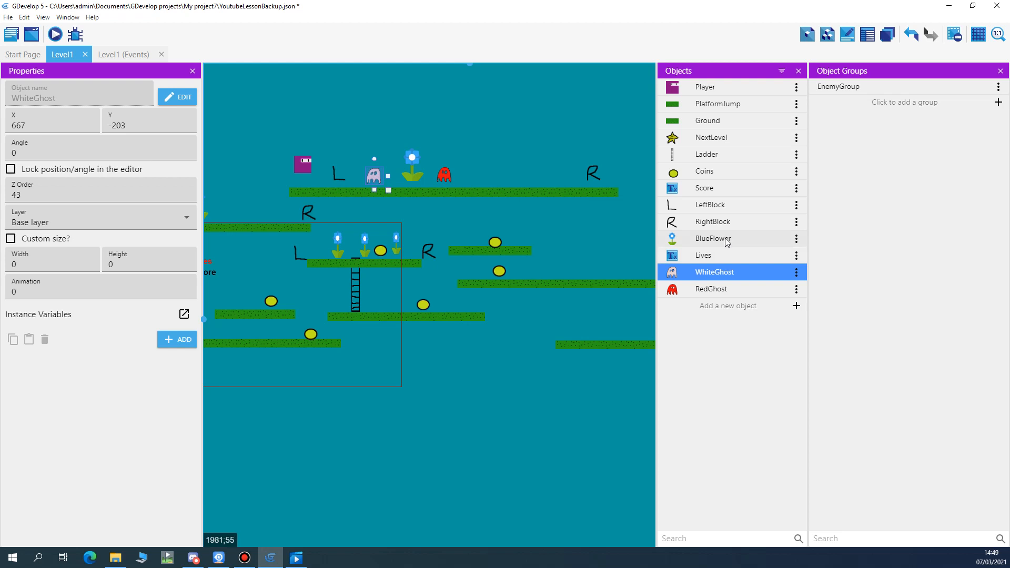
- Check BlueFlower's object variables for the name and value they use, leaving them unedited
left_click(797, 272)
left_click(811, 267)
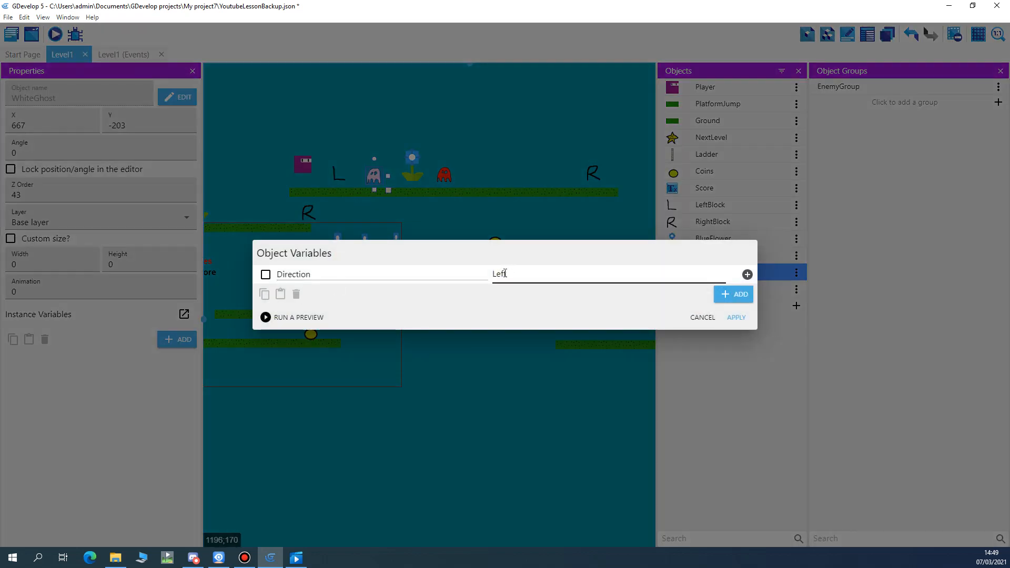
left_click(708, 318)
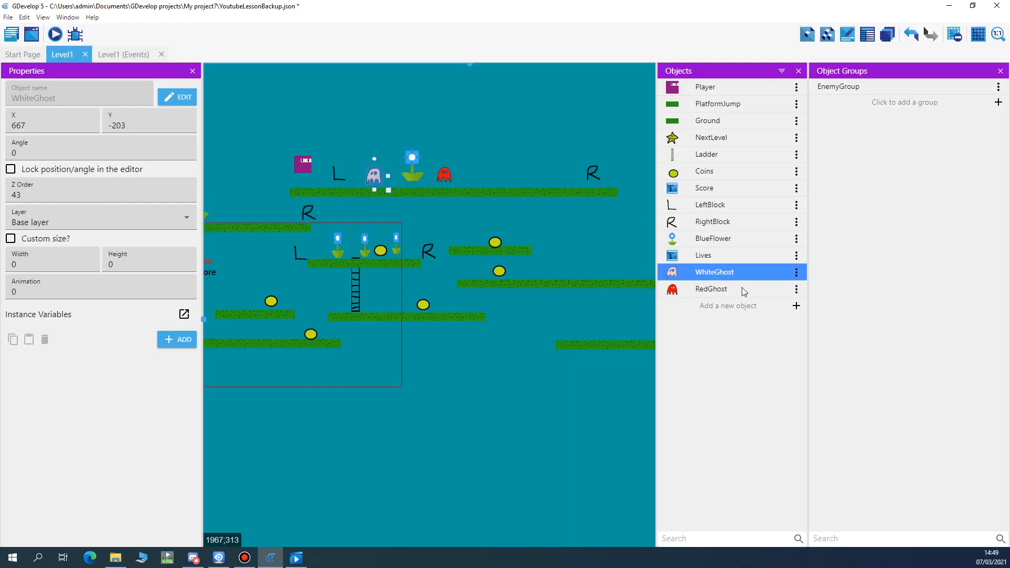
- Add an object variable named Direction with the value Left to WhiteGhost
left_click(796, 272)
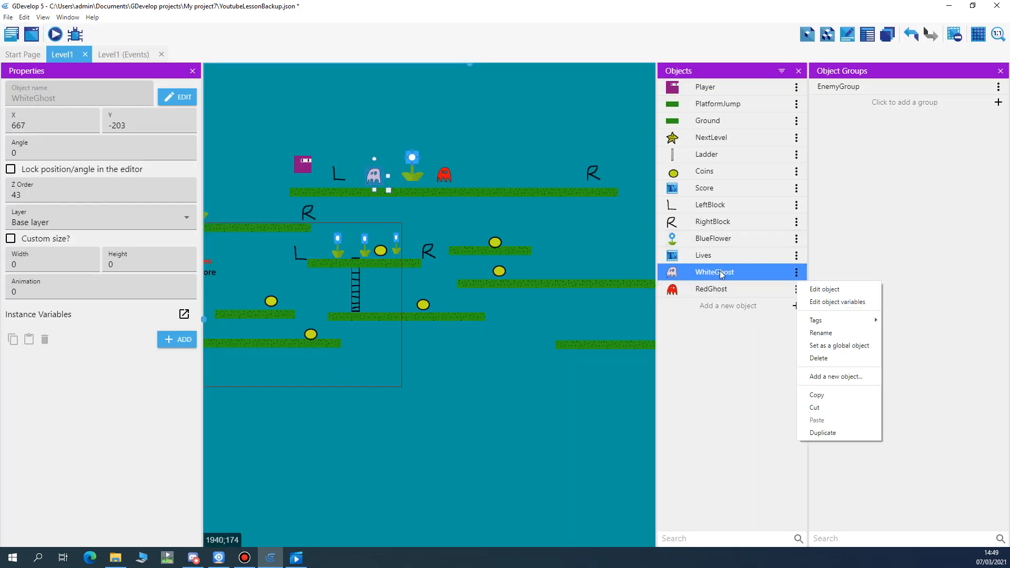
left_click(818, 302)
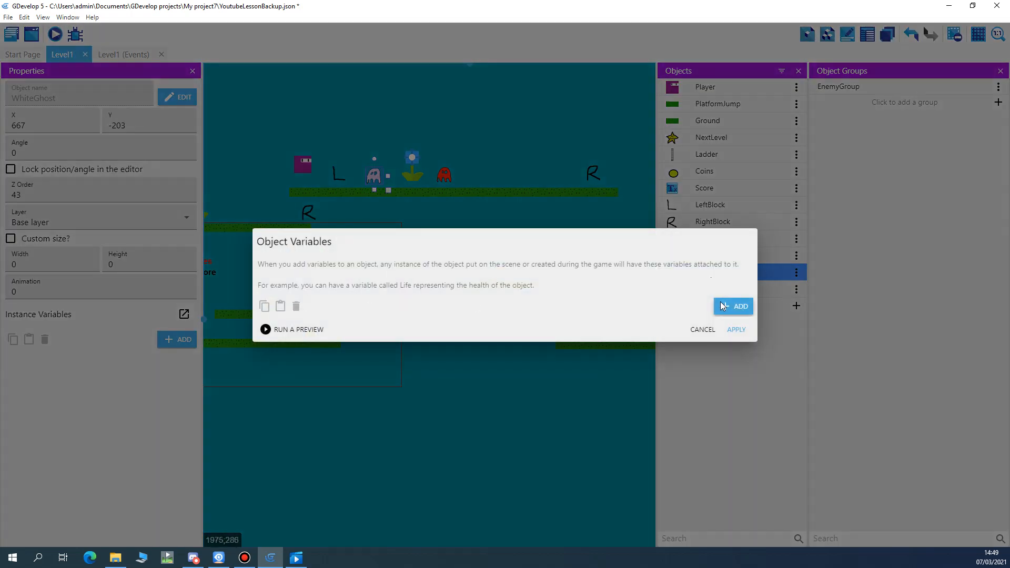
left_click(731, 306)
type("Direction")
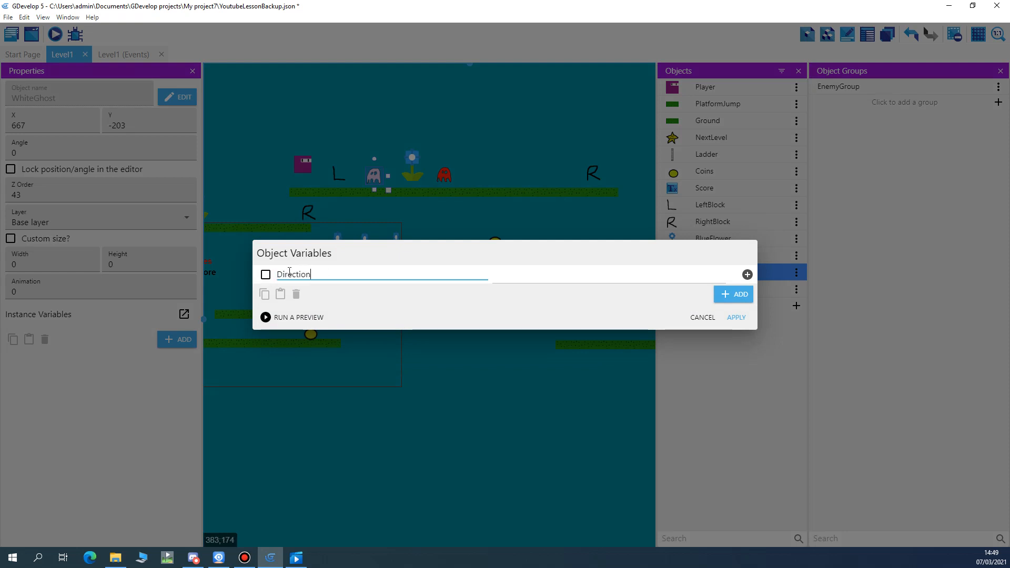
left_click(513, 274)
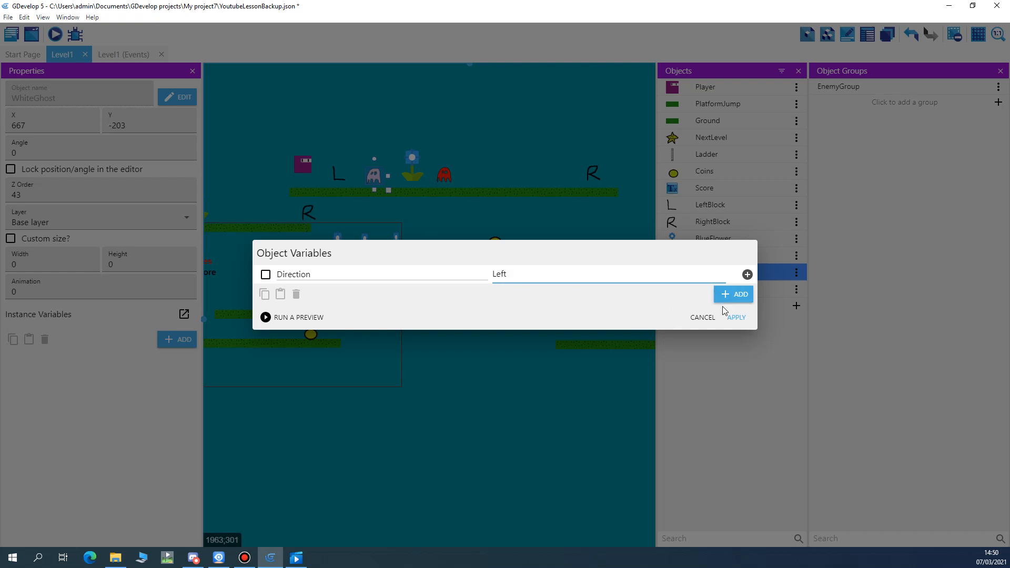
left_click(738, 319)
- Add an object variable named Direction with the value Left to RedGhost
left_click(739, 290)
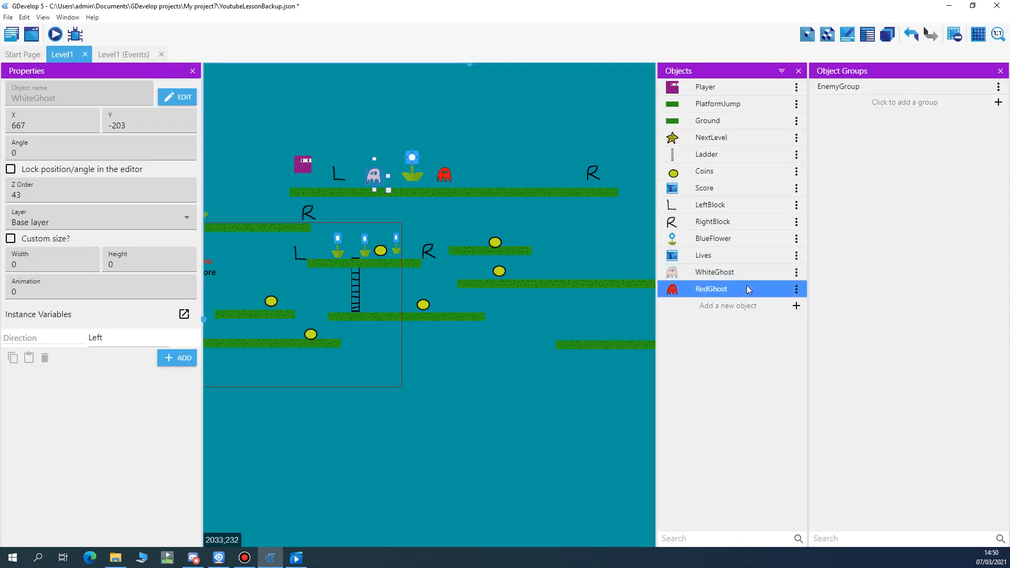
left_click(796, 289)
left_click(827, 318)
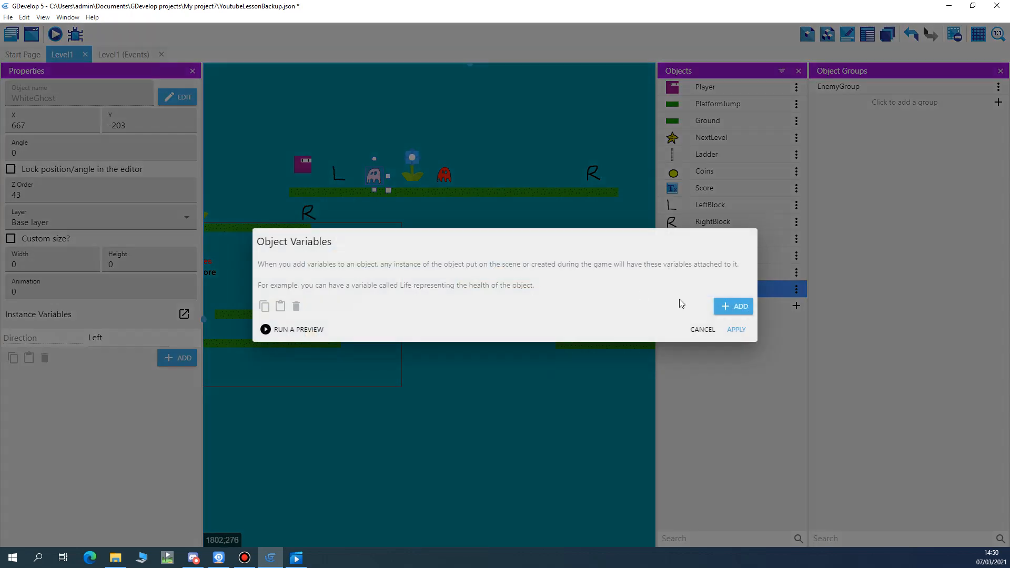
left_click(747, 310)
type("Direction")
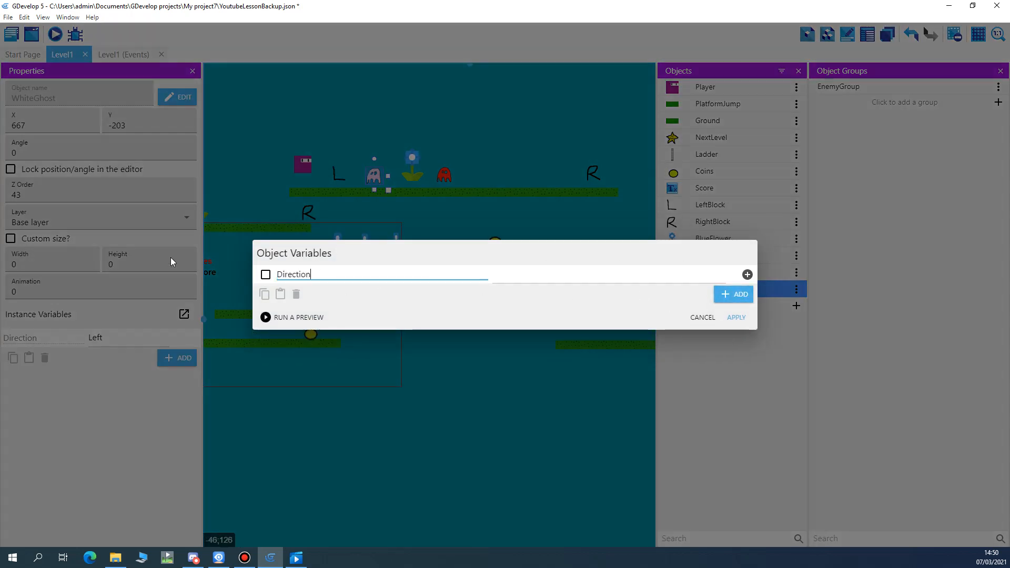
left_click(545, 272)
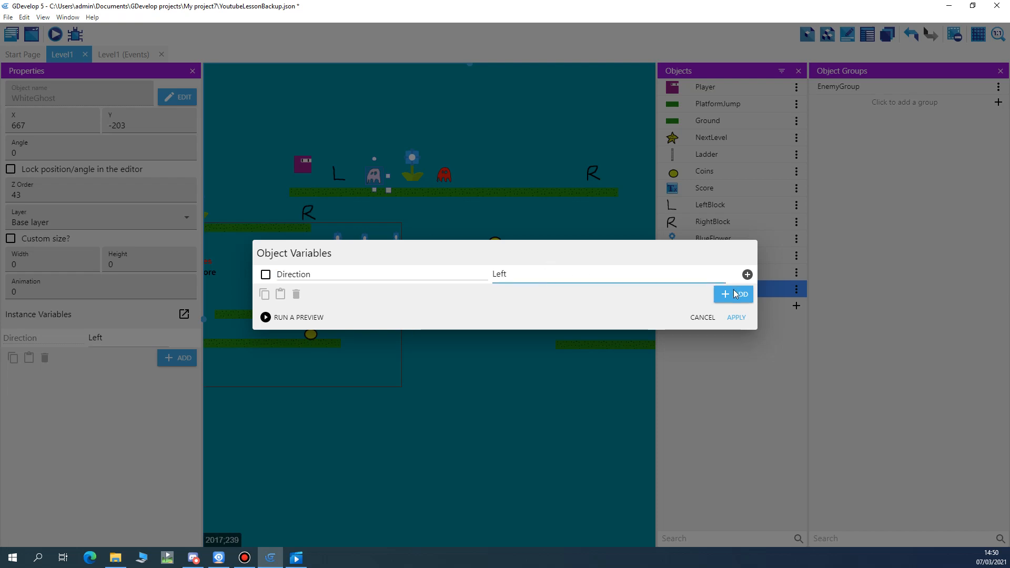
left_click(735, 318)
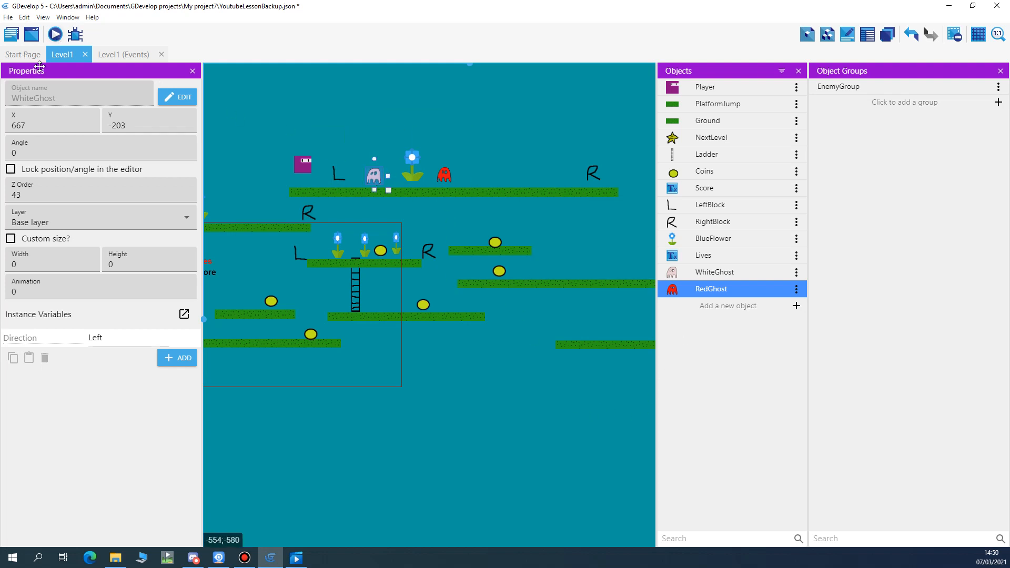
- Preview the level, move and jump the player among the ghosts to test their movement and collisions, and close the preview
left_click(55, 35)
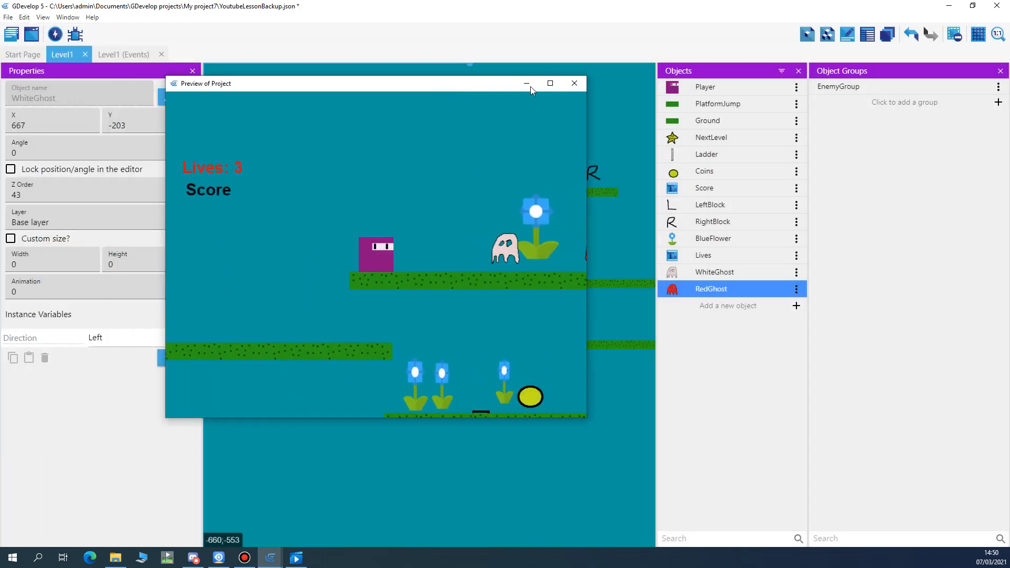
key("Right")
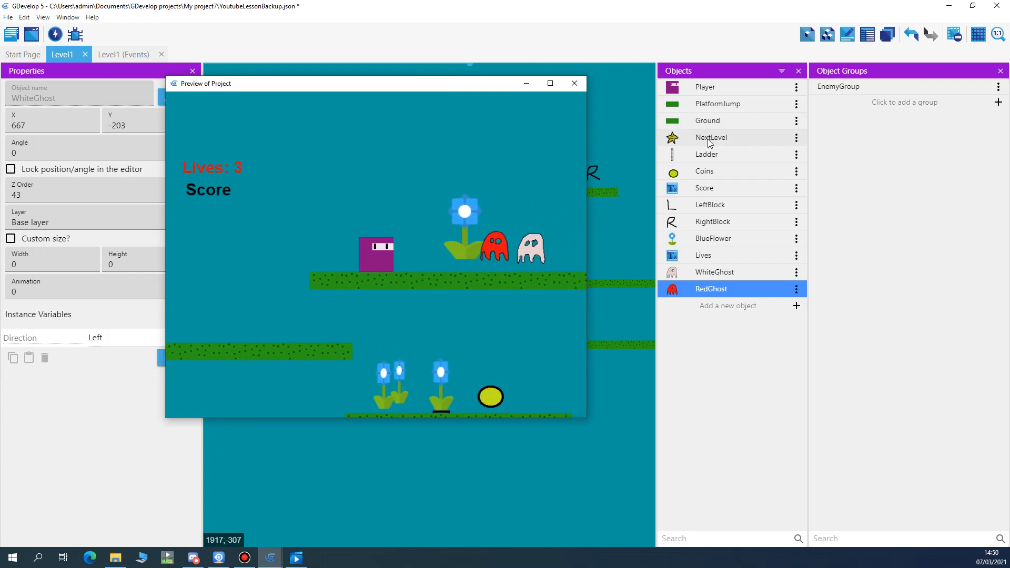
key("Right")
key("space")
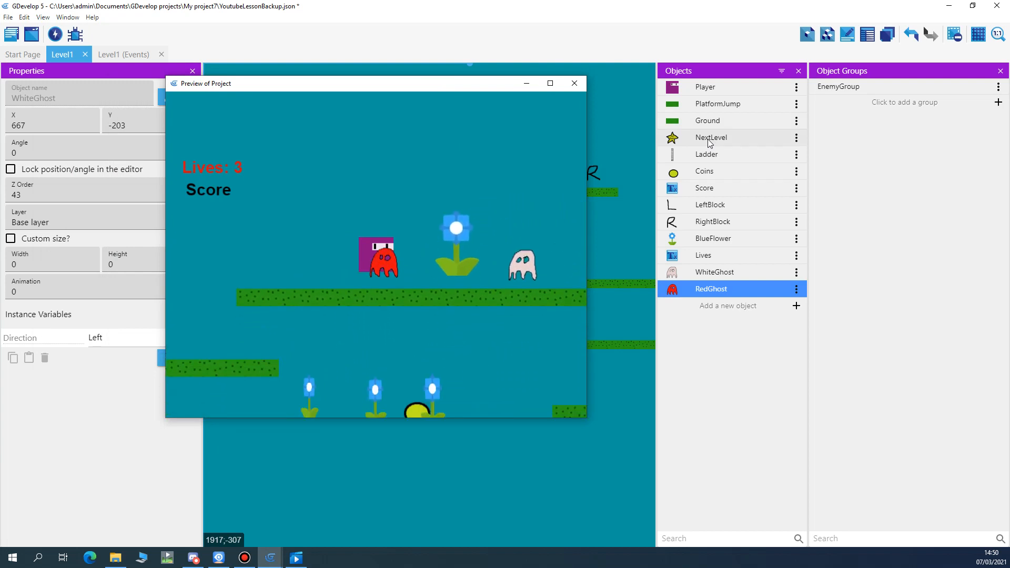
key("Right")
key("space")
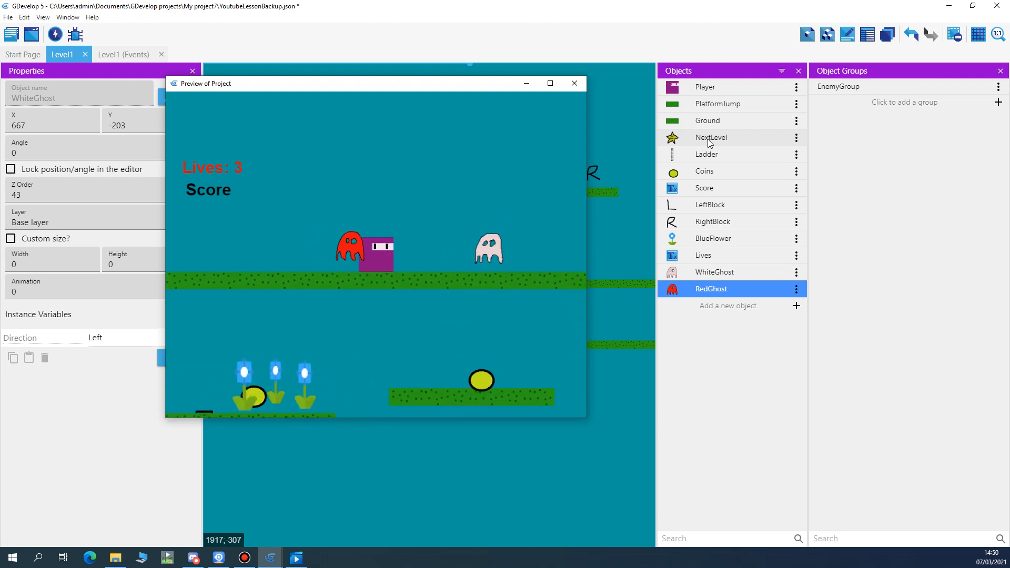
key("Left")
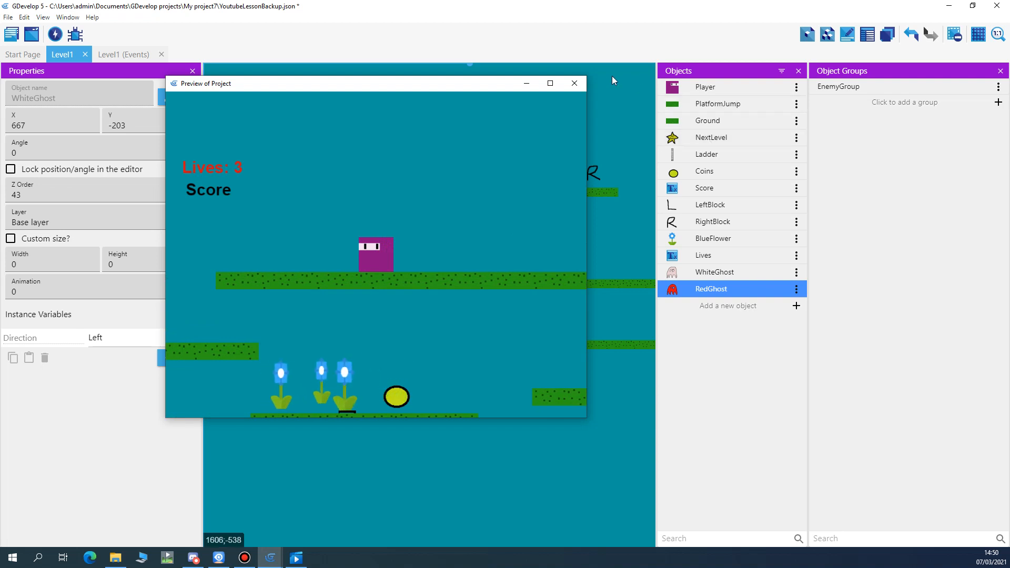
left_click(569, 88)
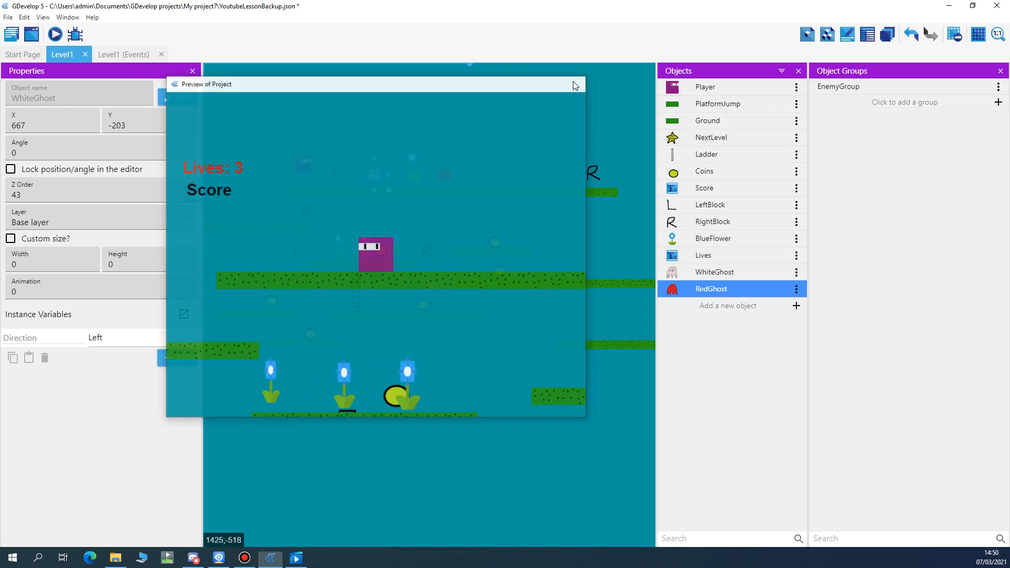
- In the Level1 events, replace BlueFlower with EnemyGroup in the Player collision condition of the "Player is falling" death event
left_click(121, 54)
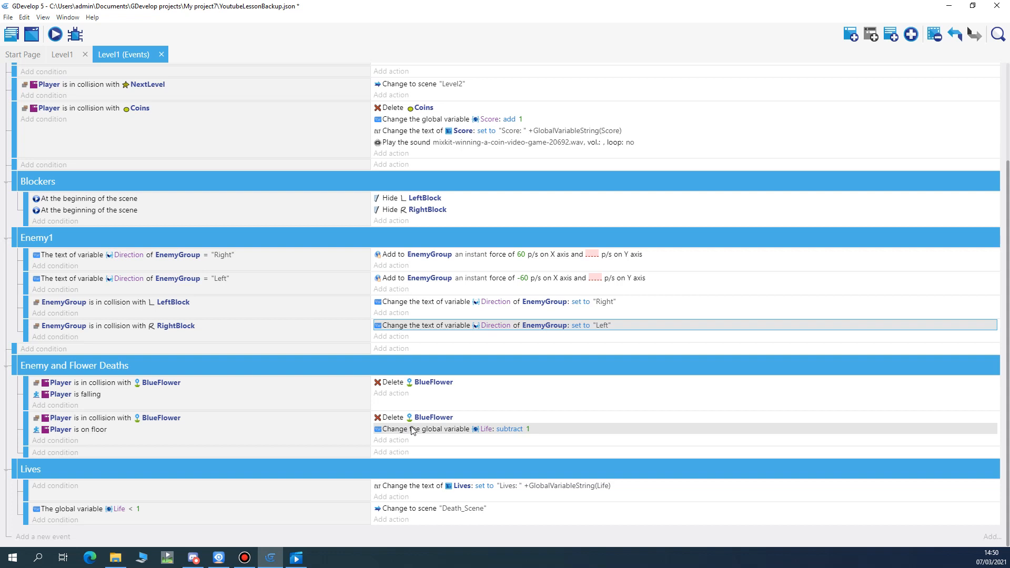
left_click(162, 385)
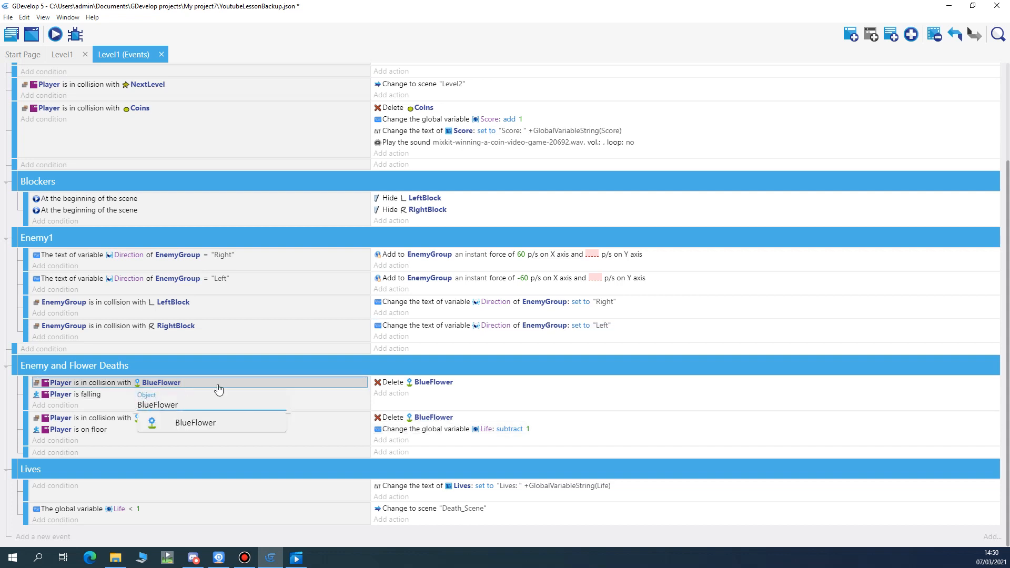
key("BackSpace")
key("BackSpace")
key("BackSpace")
key("BackSpace")
key("BackSpace")
key("BackSpace")
key("BackSpace")
key("BackSpace")
key("BackSpace")
type("e")
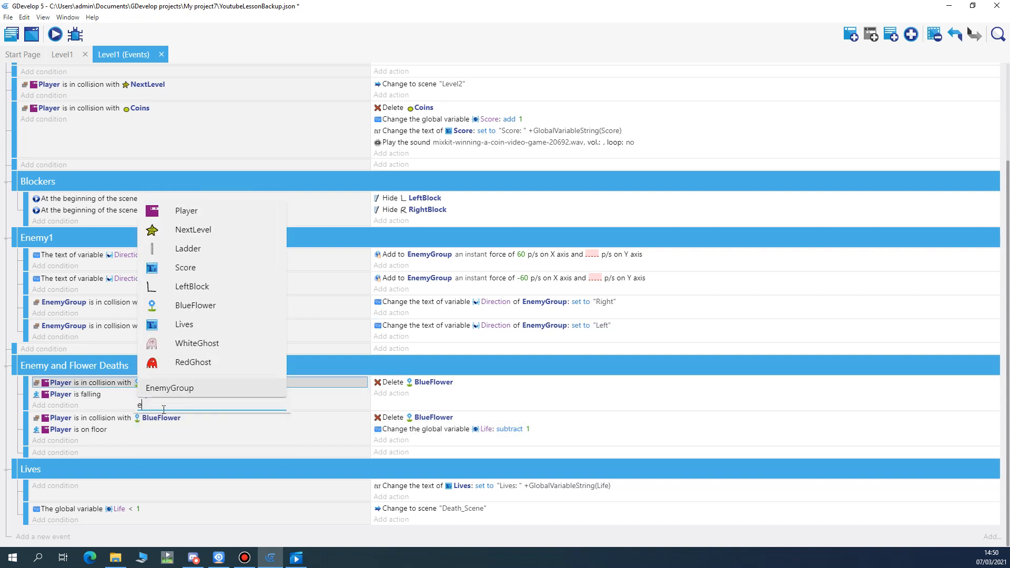
left_click(180, 390)
- Replace BlueFlower with EnemyGroup in the Delete action of the "Player is falling" death event
left_click(437, 384)
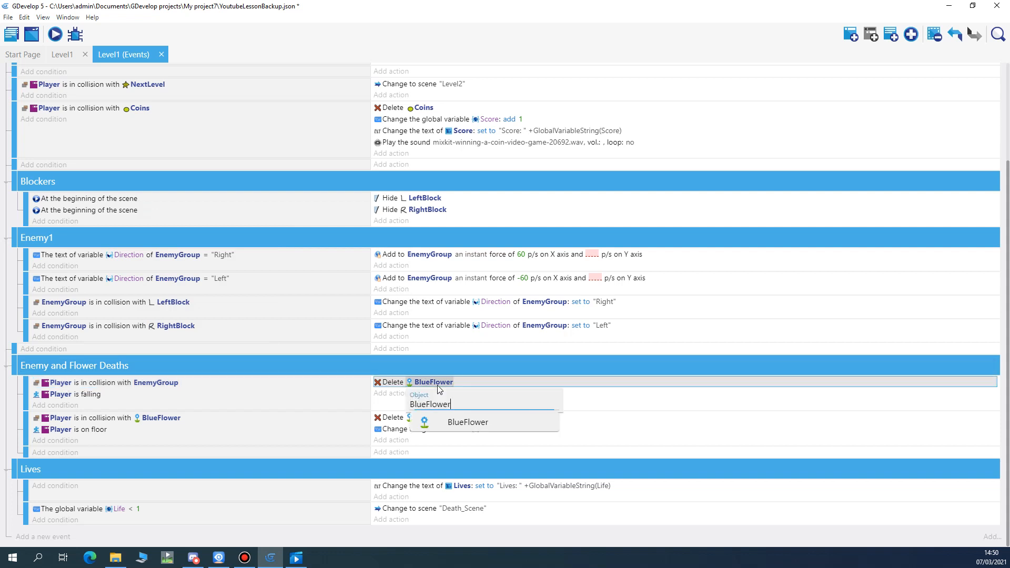
key("BackSpace")
key("BackSpace")
key("BackSpace")
key("BackSpace")
key("BackSpace")
key("BackSpace")
key("BackSpace")
key("BackSpace")
key("BackSpace")
key("BackSpace")
type("e")
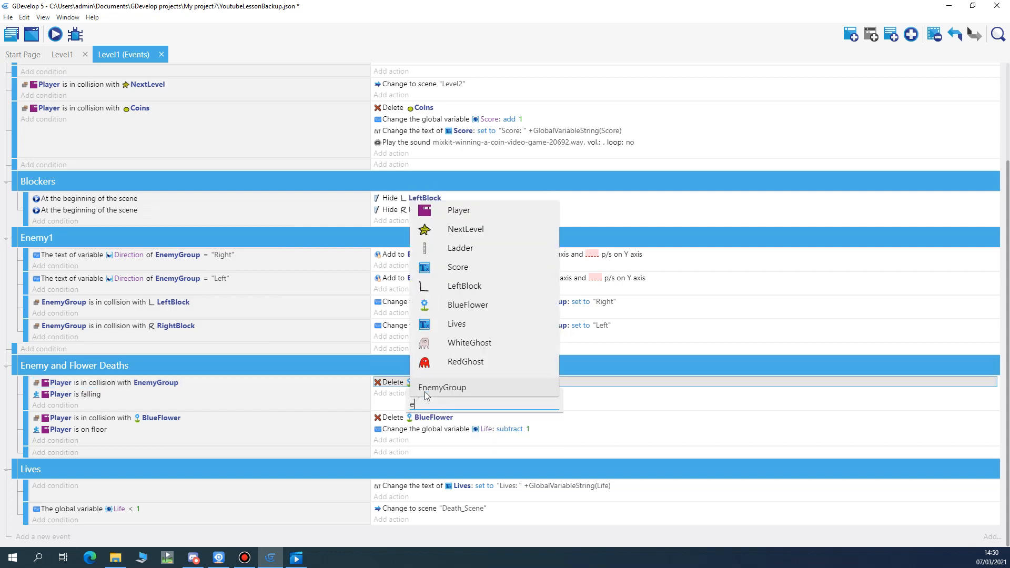
left_click(445, 388)
- Replace BlueFlower with EnemyGroup in the Delete action of the "Player is on floor" death event
left_click(435, 418)
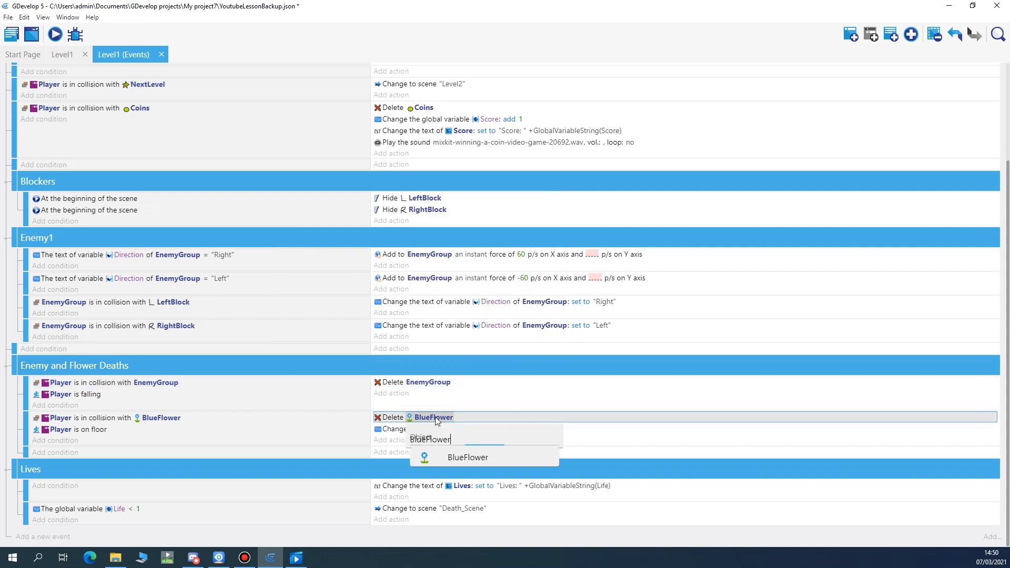
key("BackSpace")
key("BackSpace")
key("BackSpace")
key("BackSpace")
key("BackSpace")
key("BackSpace")
key("BackSpace")
key("BackSpace")
key("BackSpace")
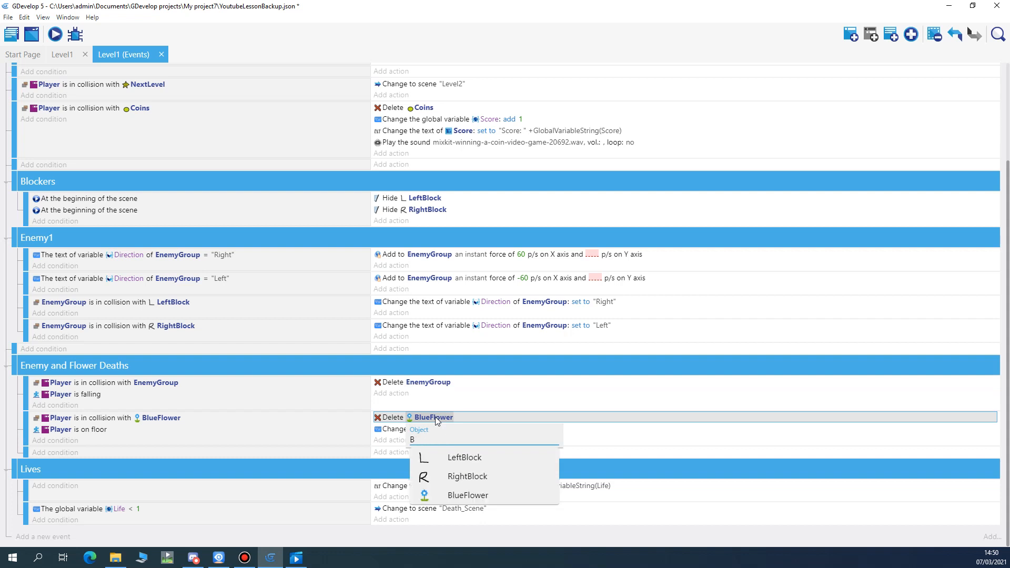
type("e")
left_click(461, 427)
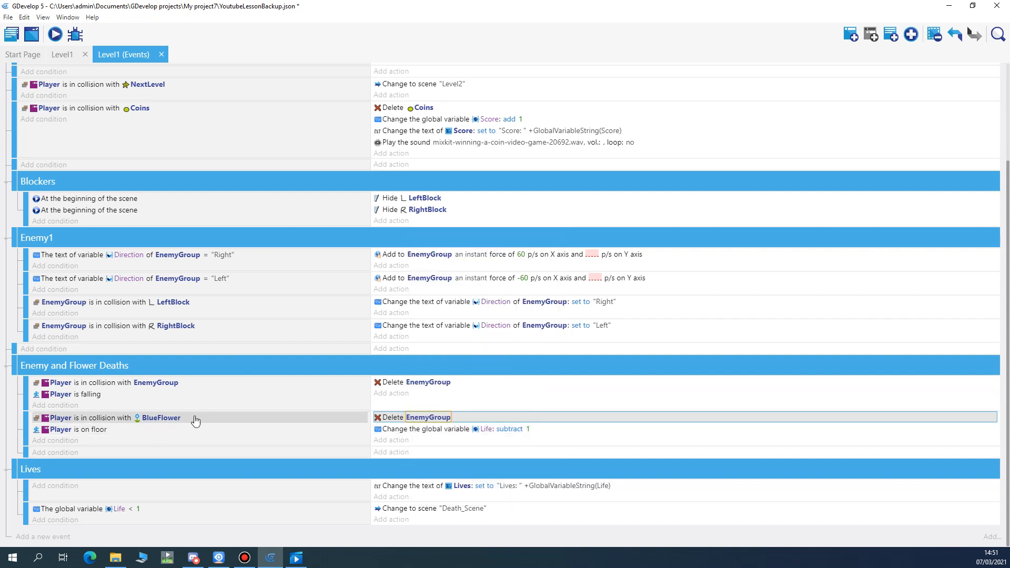
- Replace BlueFlower with EnemyGroup in the Player collision condition of the "Player is on floor" death event
left_click(168, 421)
key("BackSpace")
key("BackSpace")
key("BackSpace")
key("BackSpace")
key("BackSpace")
key("BackSpace")
key("BackSpace")
key("BackSpace")
key("BackSpace")
type("e")
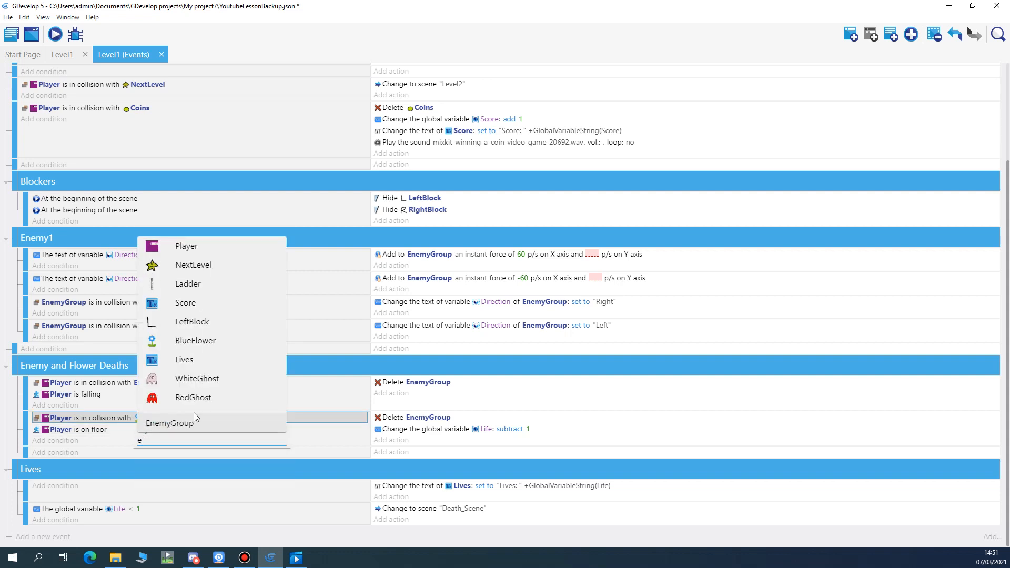
left_click(194, 420)
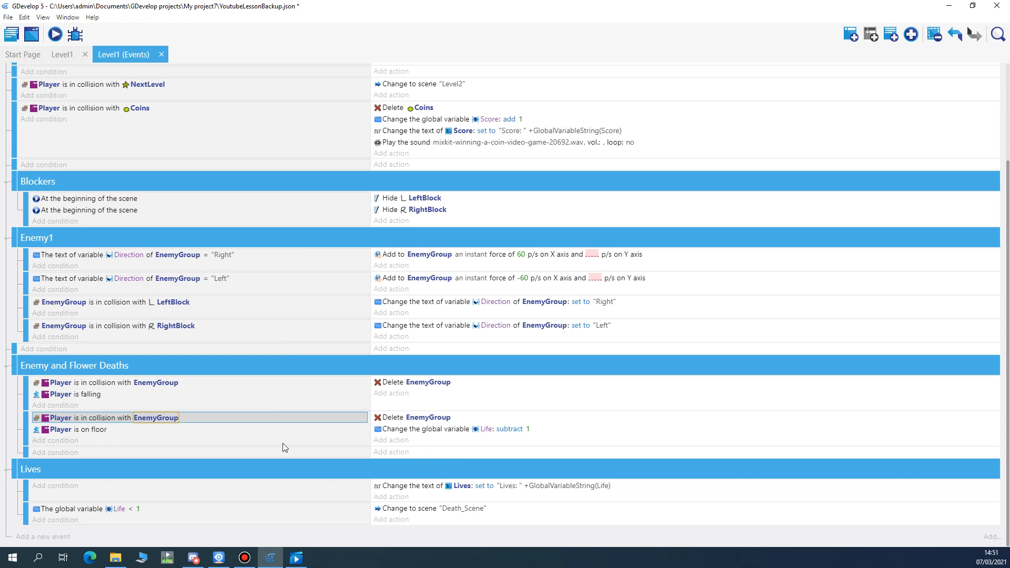
- Preview the level, move and jump the player into the ghosts and flowers to test the EnemyGroup death events, and close the preview
left_click(59, 34)
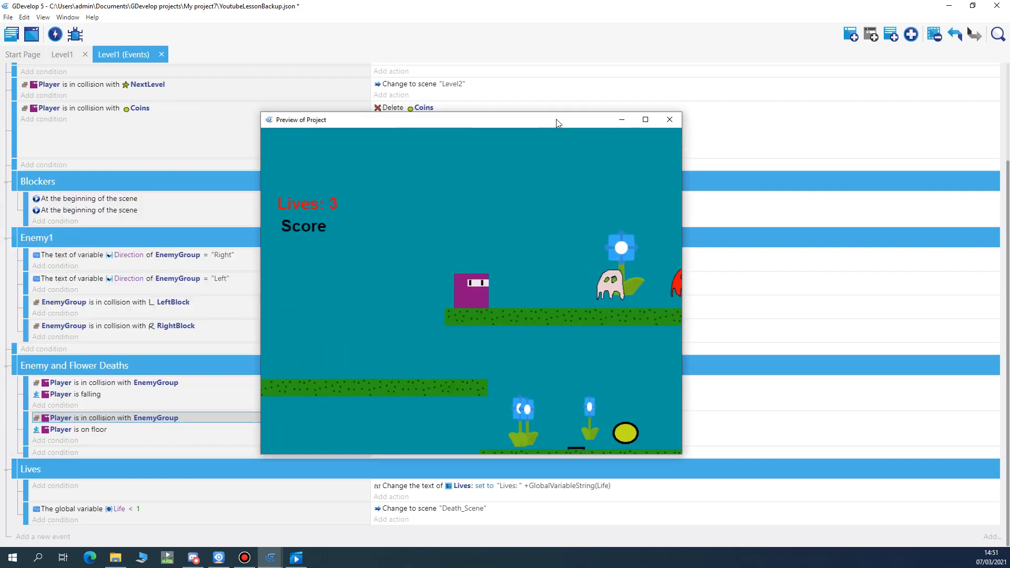
key("Right")
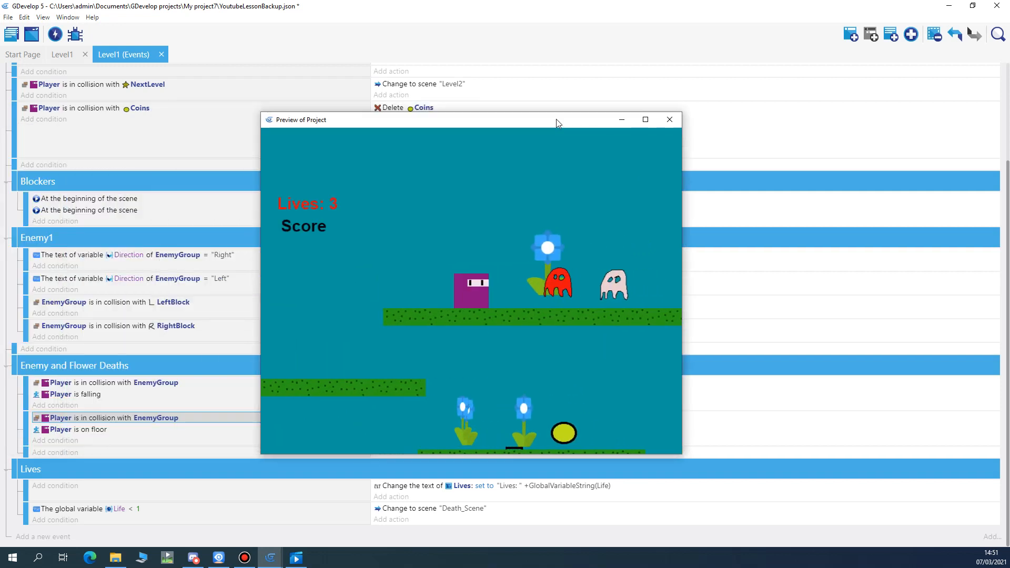
key("Right")
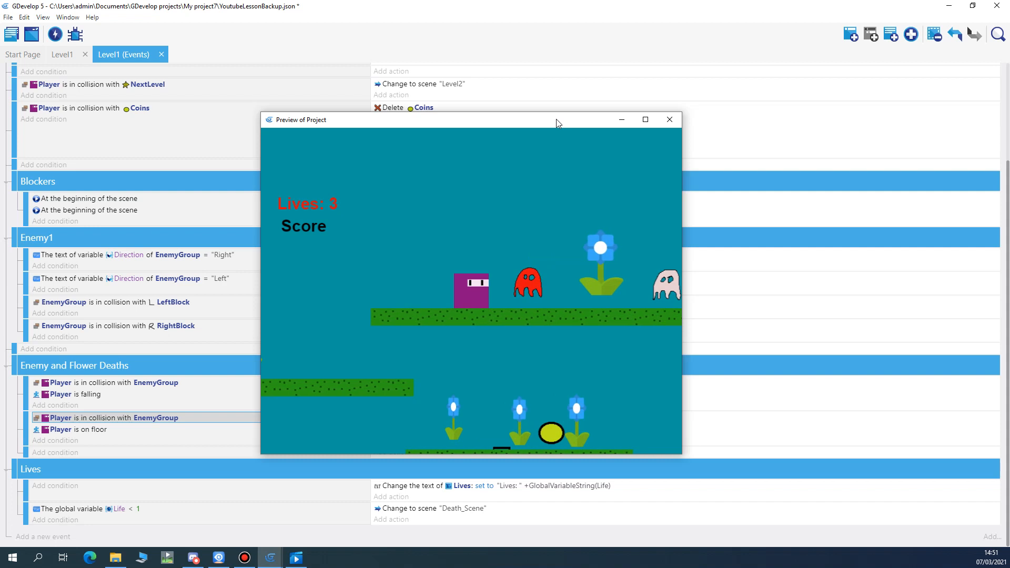
key("Right")
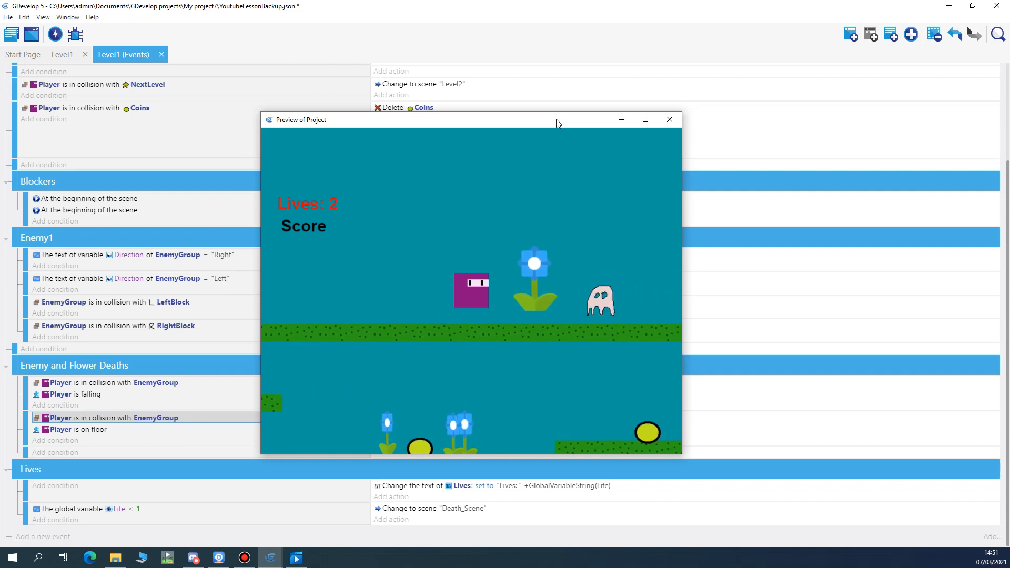
key("Right")
key("space")
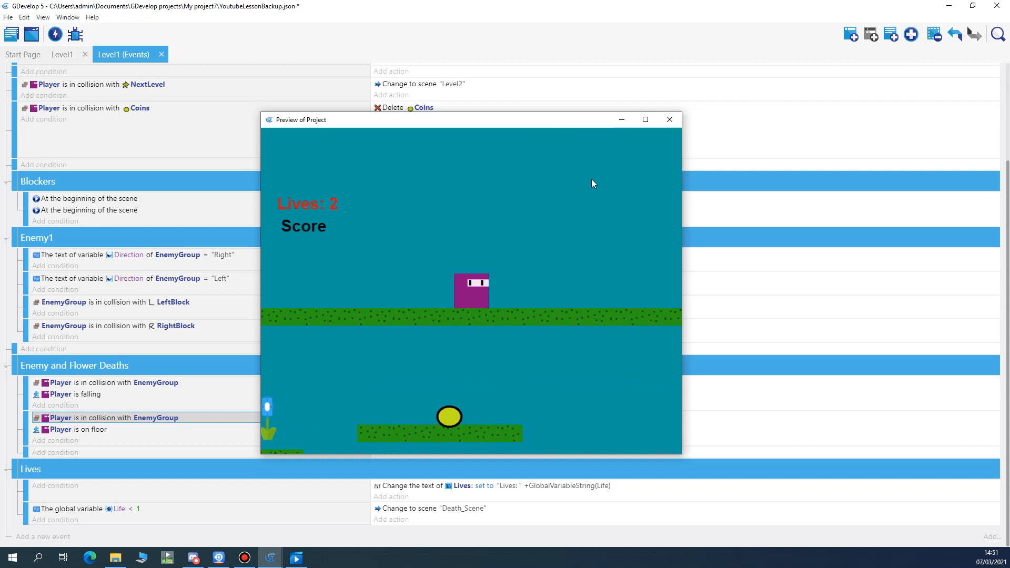
left_click(669, 119)
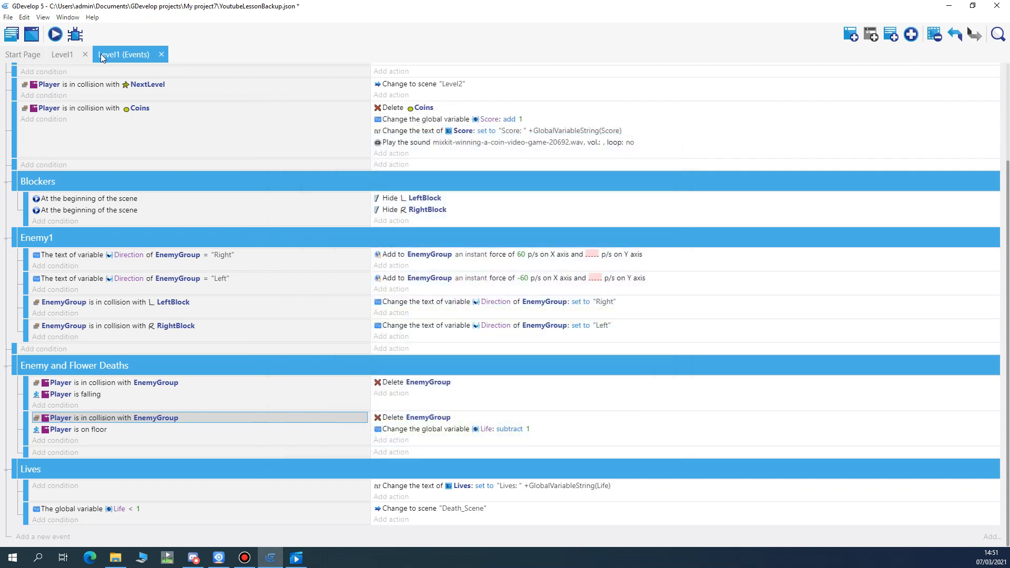
- Review the enemies and object group in the Level1 scene layout and return to the Level1 events
left_click(70, 52)
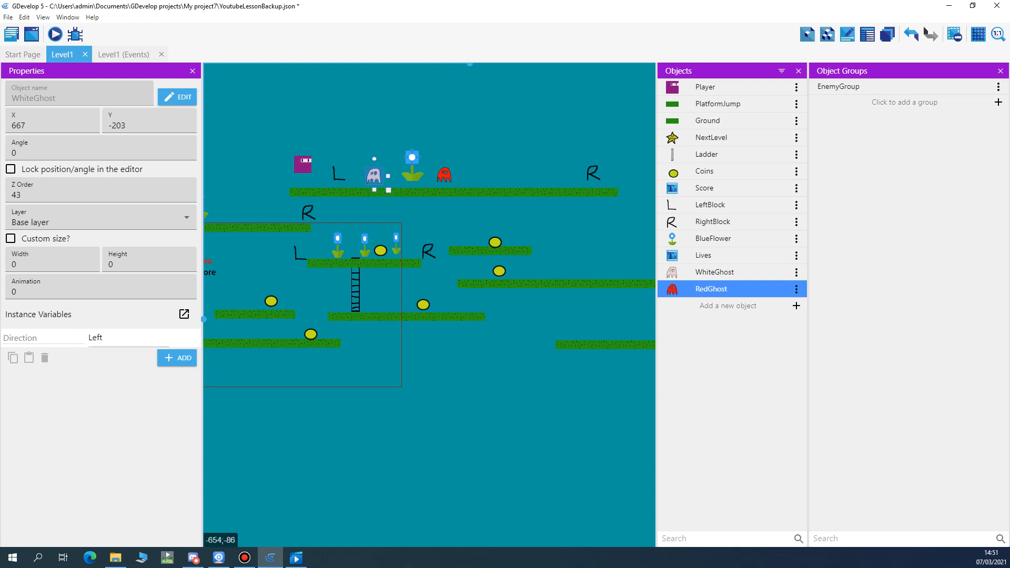
left_click(124, 54)
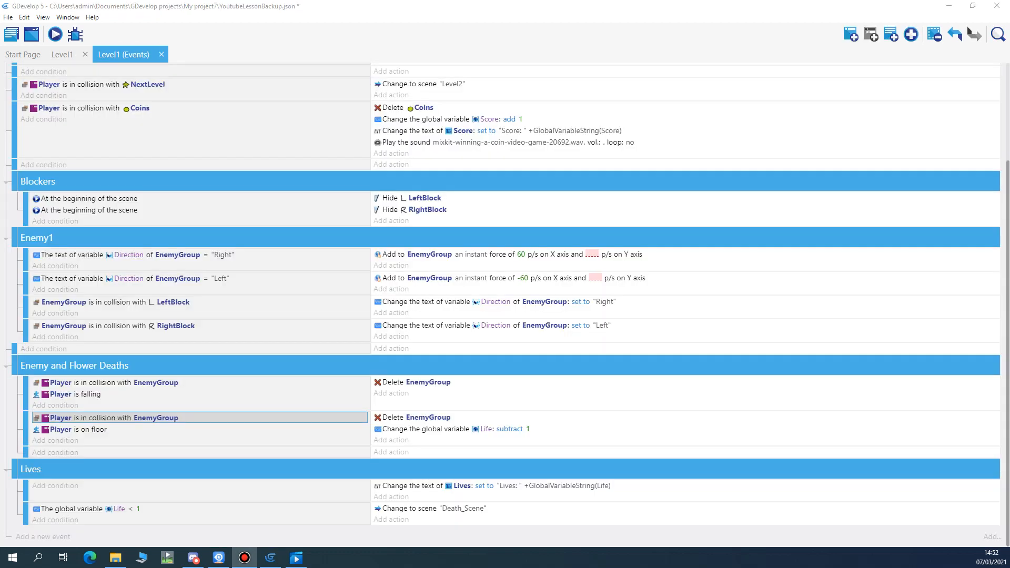